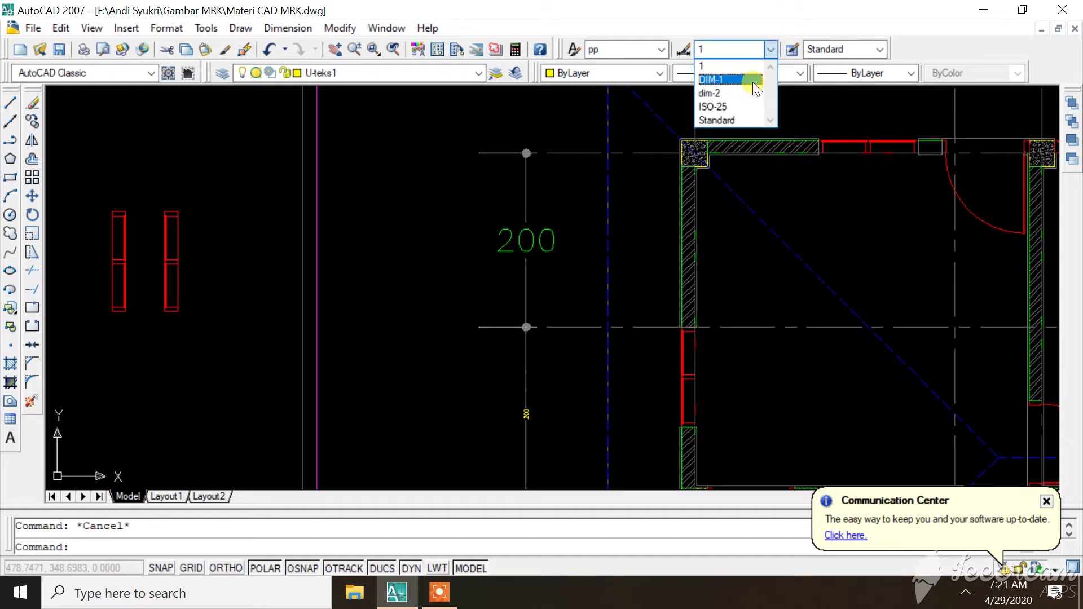
Step: Apply the DIM-1 style, erase a stray object, and add a vertical 200 dimension at left
left_click(755, 88)
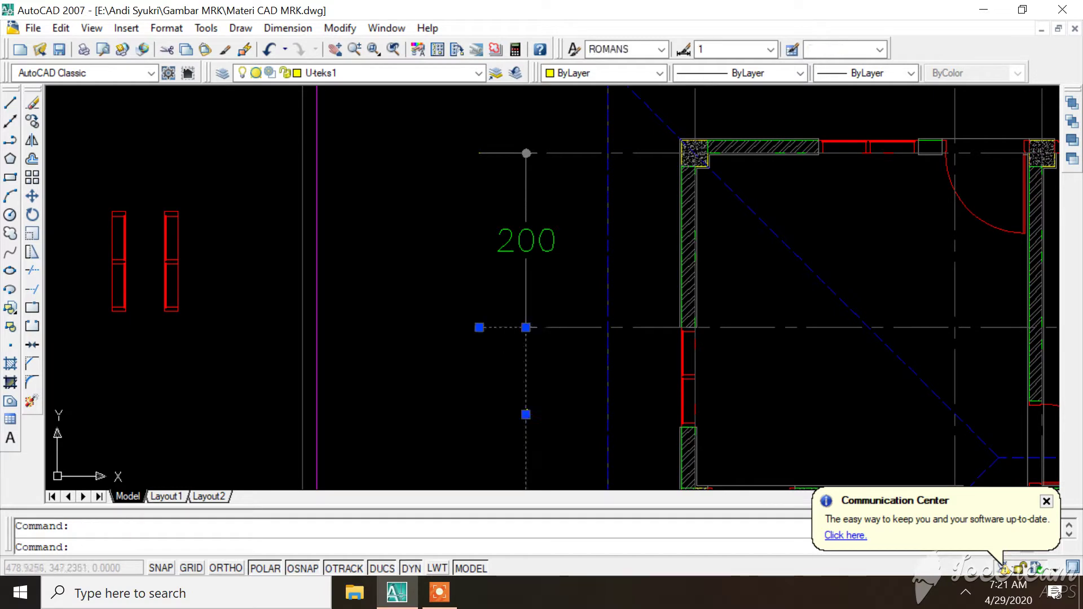
key("Delete")
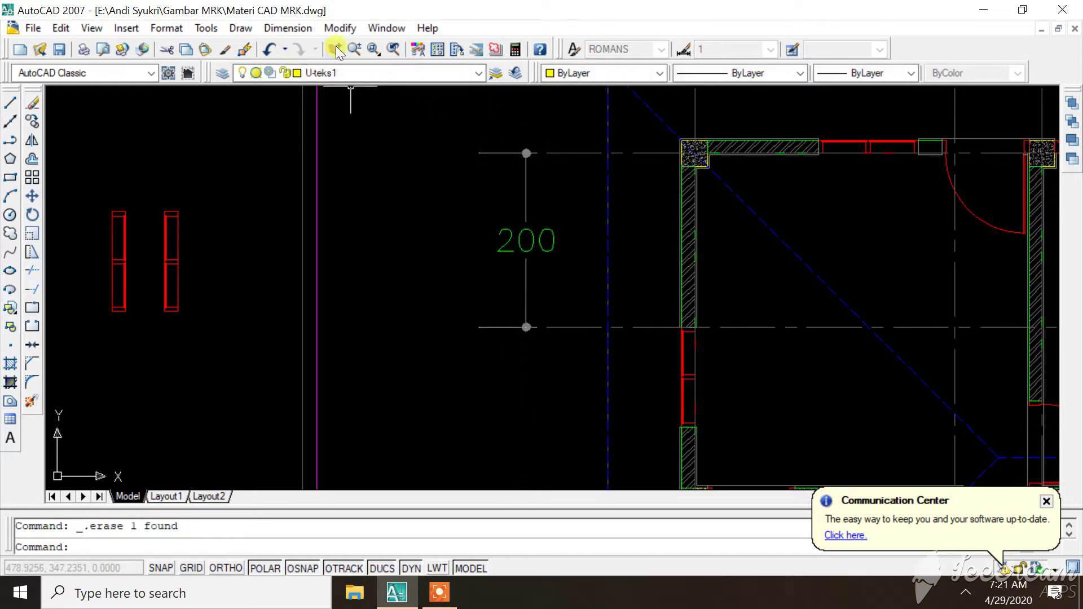
left_click(287, 27)
left_click(297, 70)
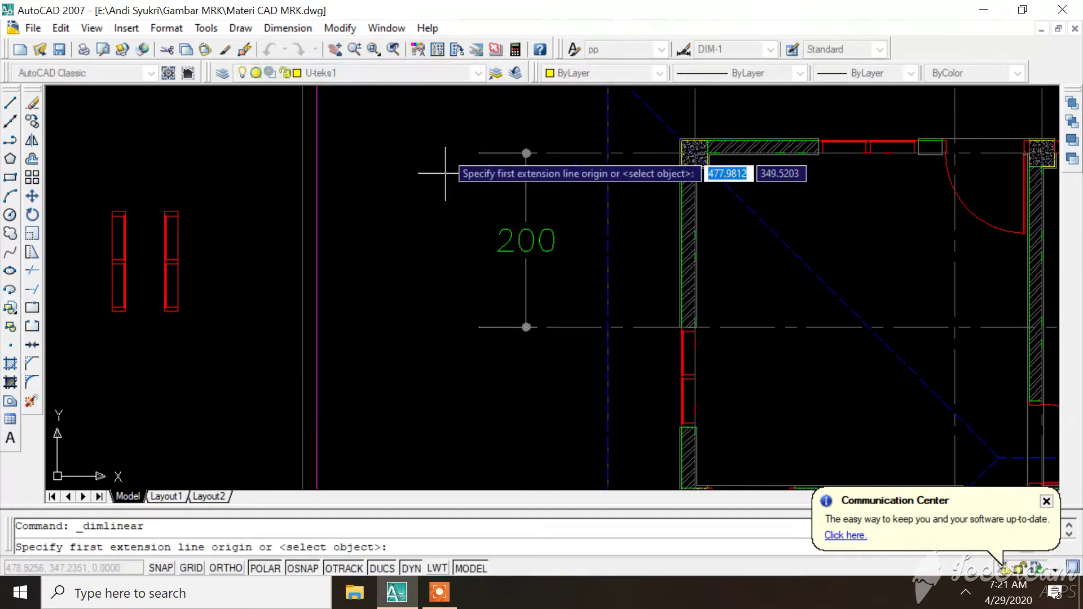
scroll(491, 279, "down", 3)
scroll(496, 363, "up", 3)
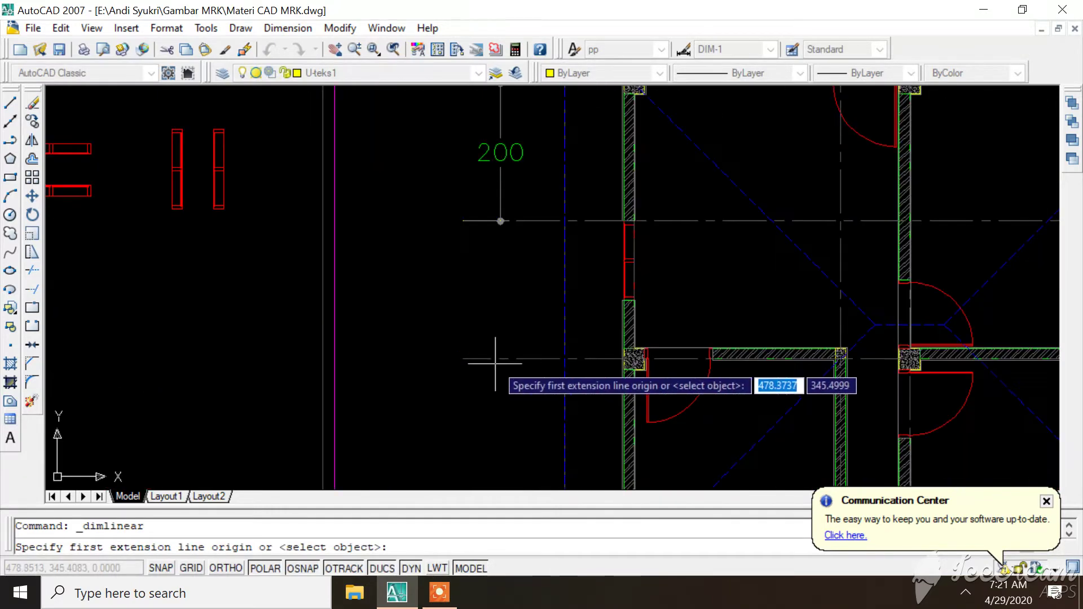
left_click(463, 221)
left_click(462, 358)
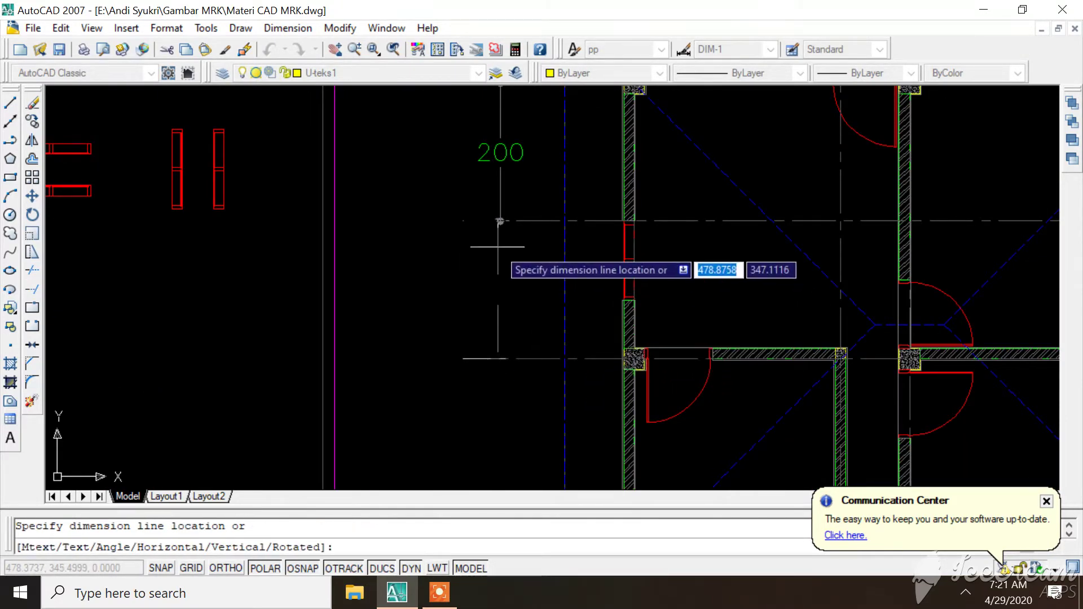
left_click(500, 222)
Step: Delete the stray dashed line at the top of the plan
scroll(500, 221, "down", 3)
scroll(580, 164, "up", 2)
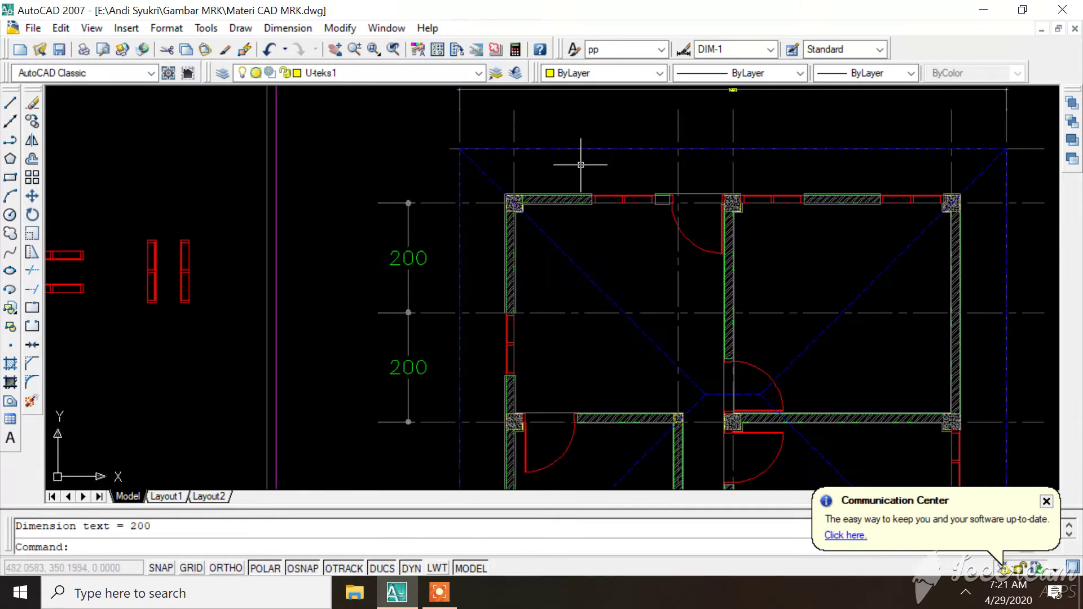
scroll(670, 126, "down", 1)
key("Delete")
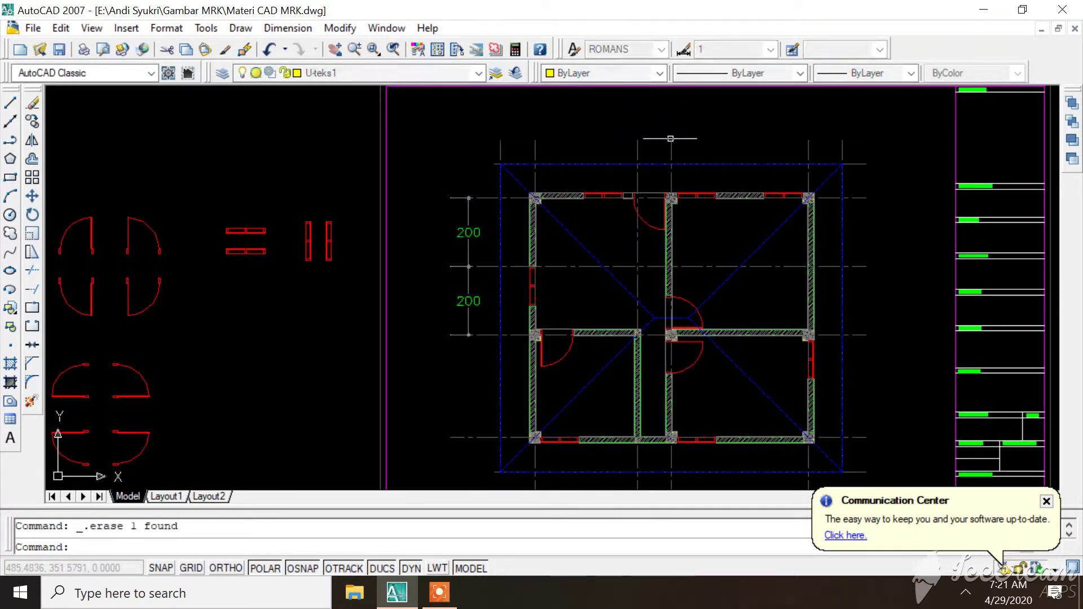
Step: Add the overall 1000 linear dimension across the top grid line ends
left_click(289, 28)
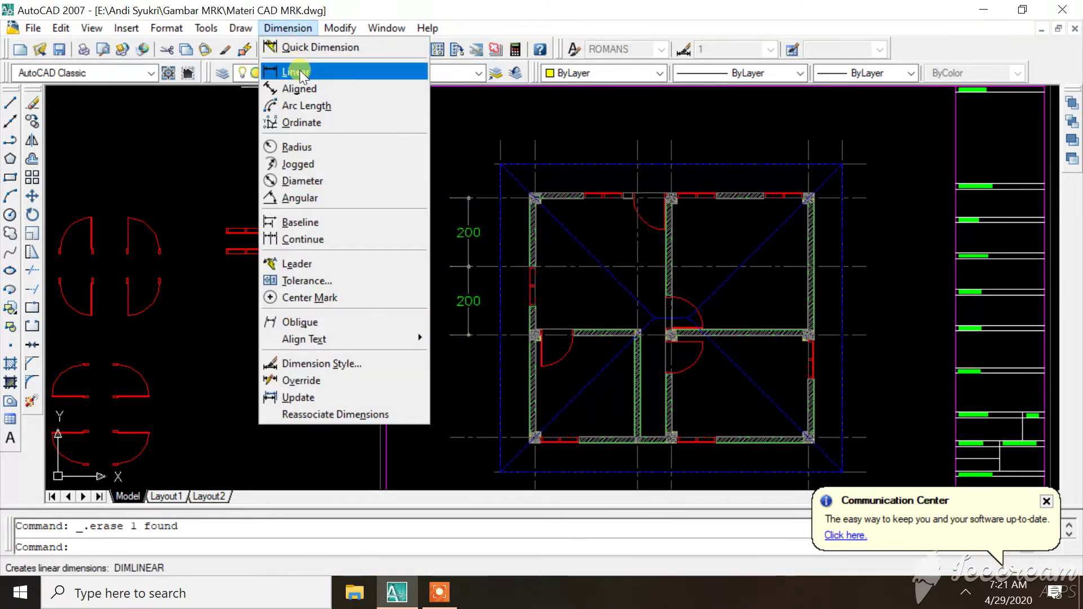
left_click(300, 70)
left_click(501, 140)
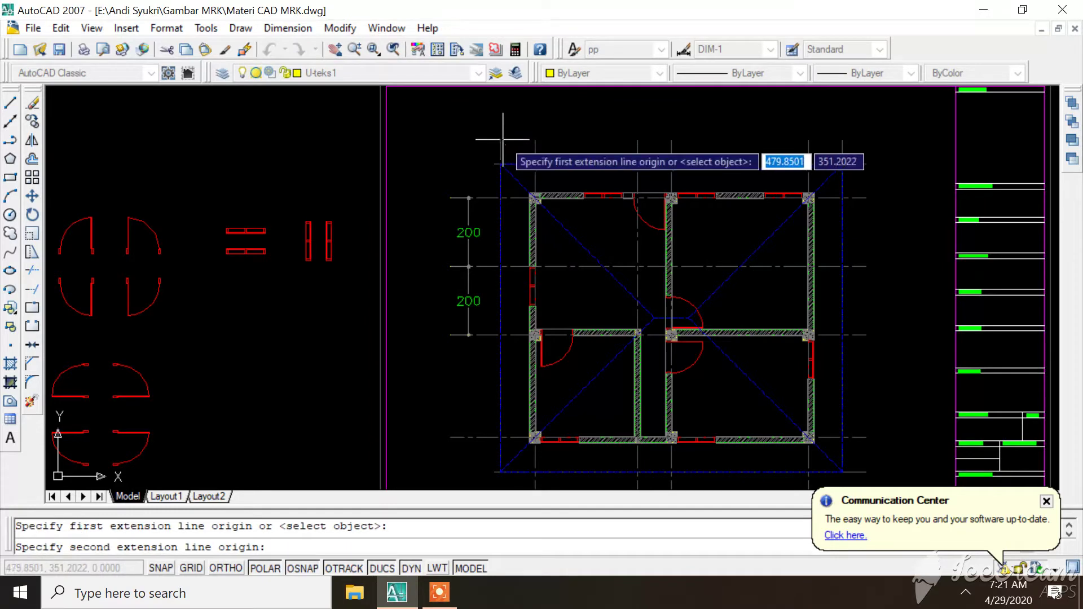
left_click(842, 139)
left_click(676, 126)
scroll(677, 129, "down", 2)
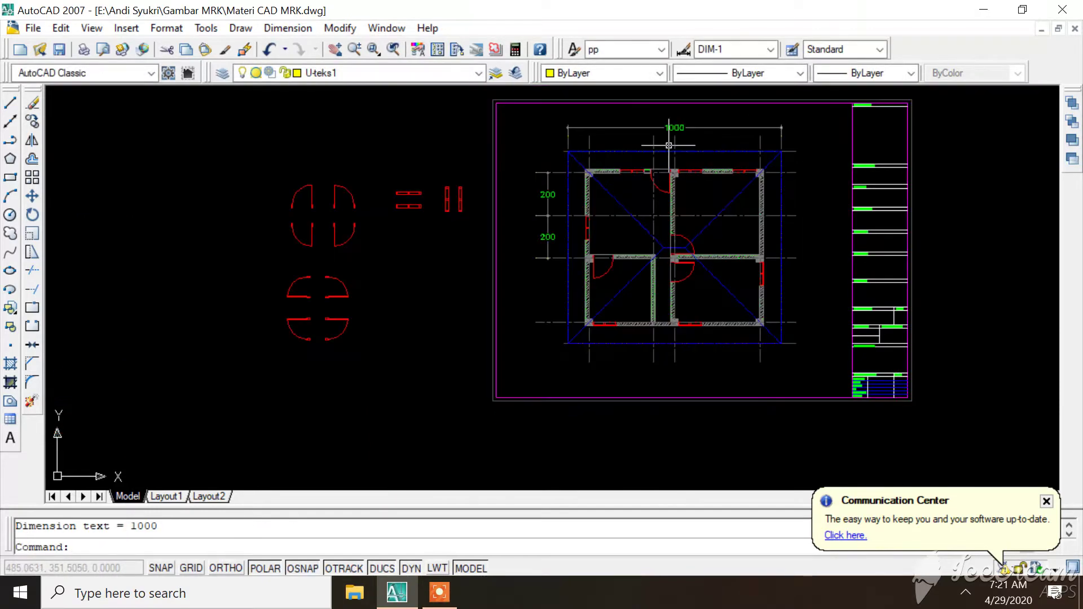
scroll(668, 146, "up", 3)
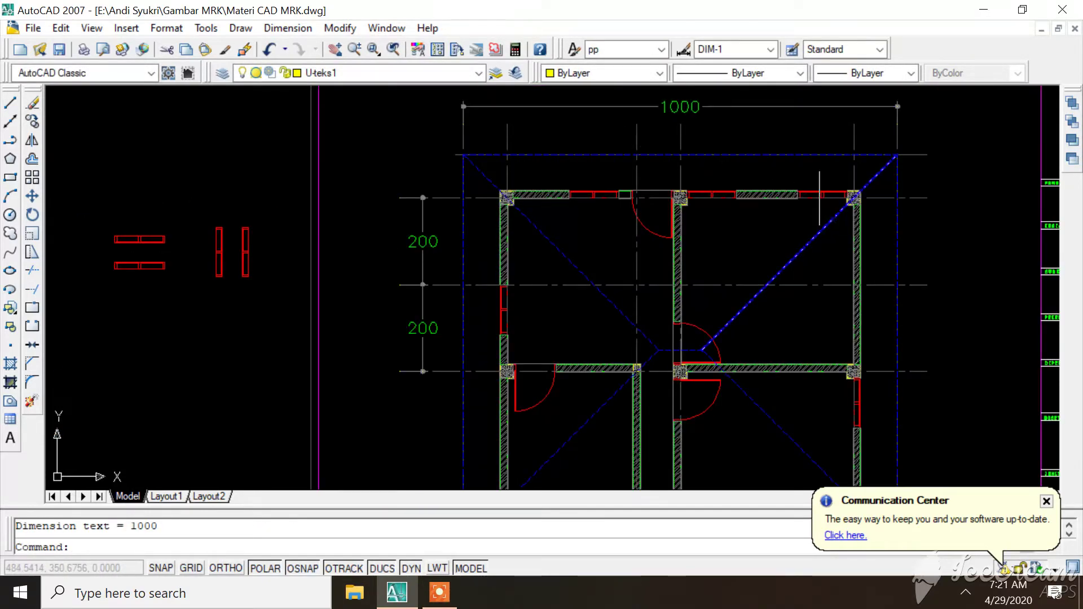
Step: Add the 900 vertical dimension along the plan's right side
left_click(287, 29)
left_click(284, 73)
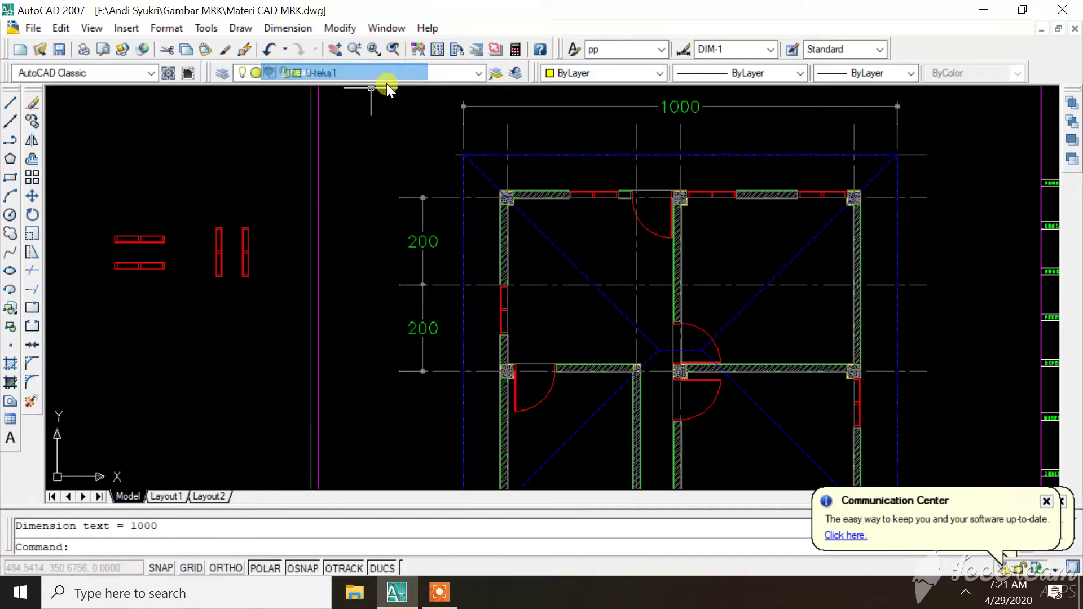
scroll(750, 169, "down", 3)
scroll(658, 144, "up", 2)
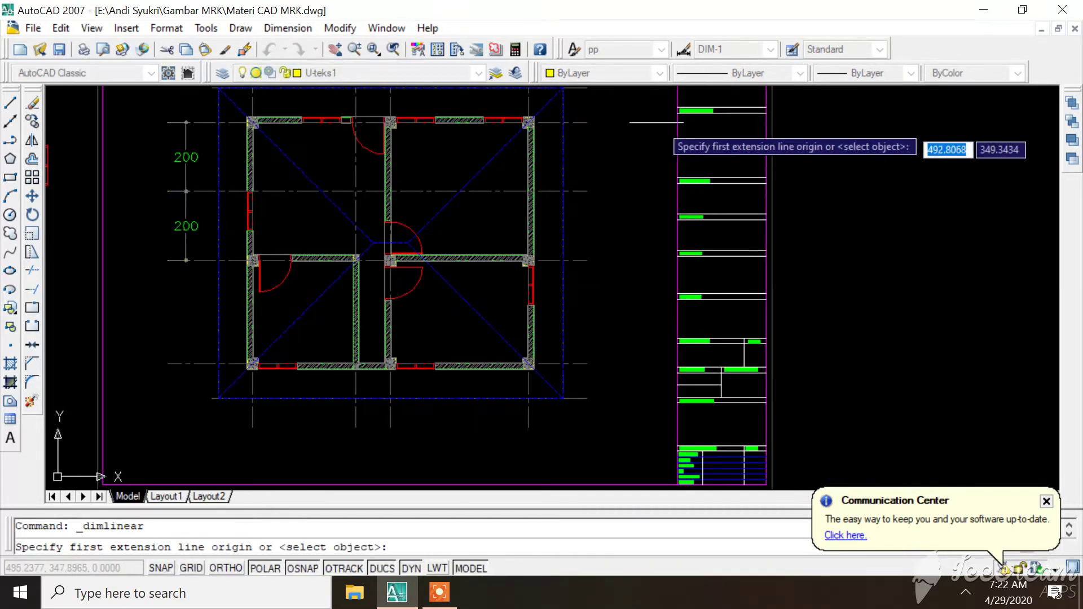
scroll(605, 186, "down", 2)
scroll(605, 187, "up", 1)
left_click(589, 113)
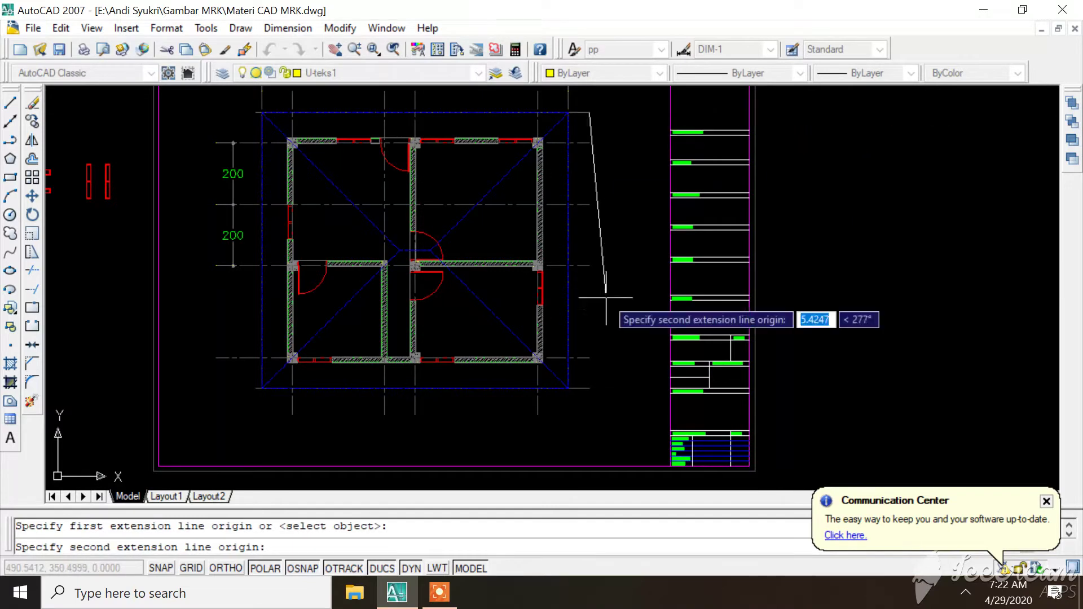
left_click(589, 381)
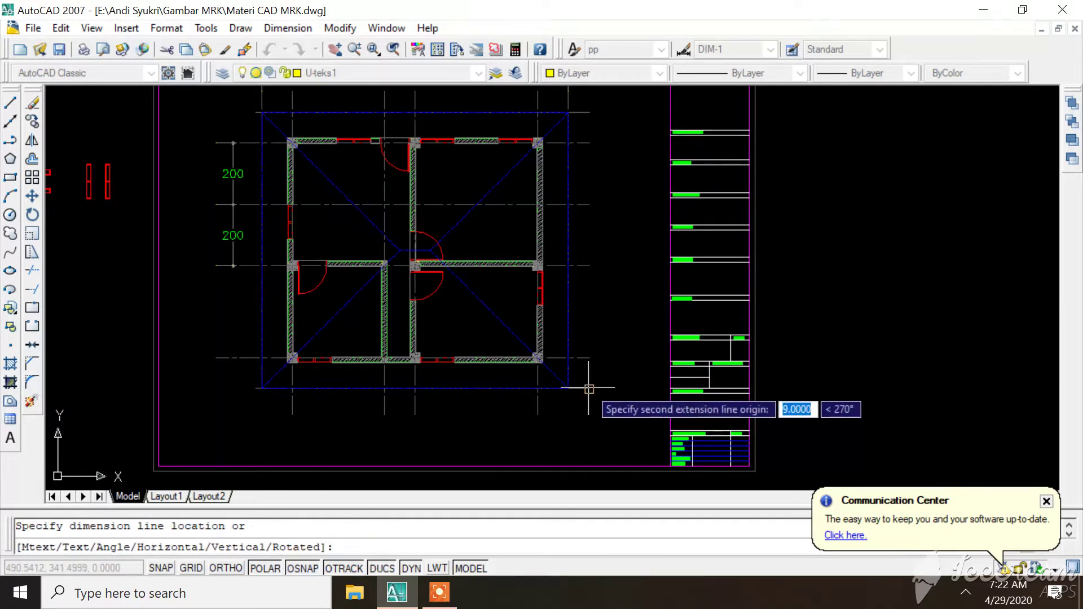
left_click(617, 380)
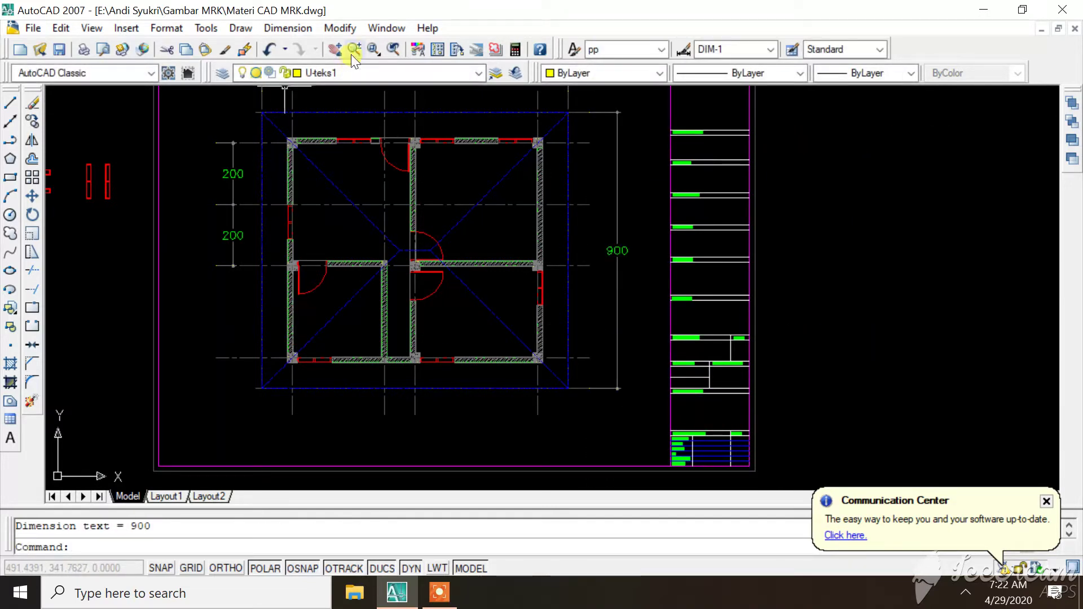
left_click(271, 31)
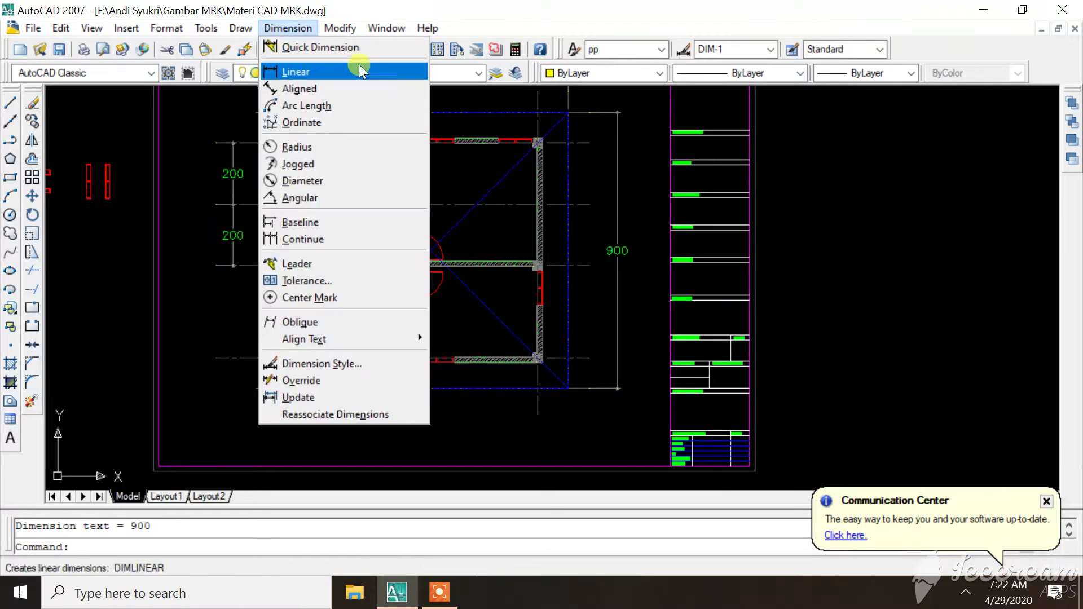
Step: Place a vertical 300 dimension in line below the left-side 200 dimensions
left_click(328, 72)
scroll(239, 303, "up", 2)
left_click(202, 227)
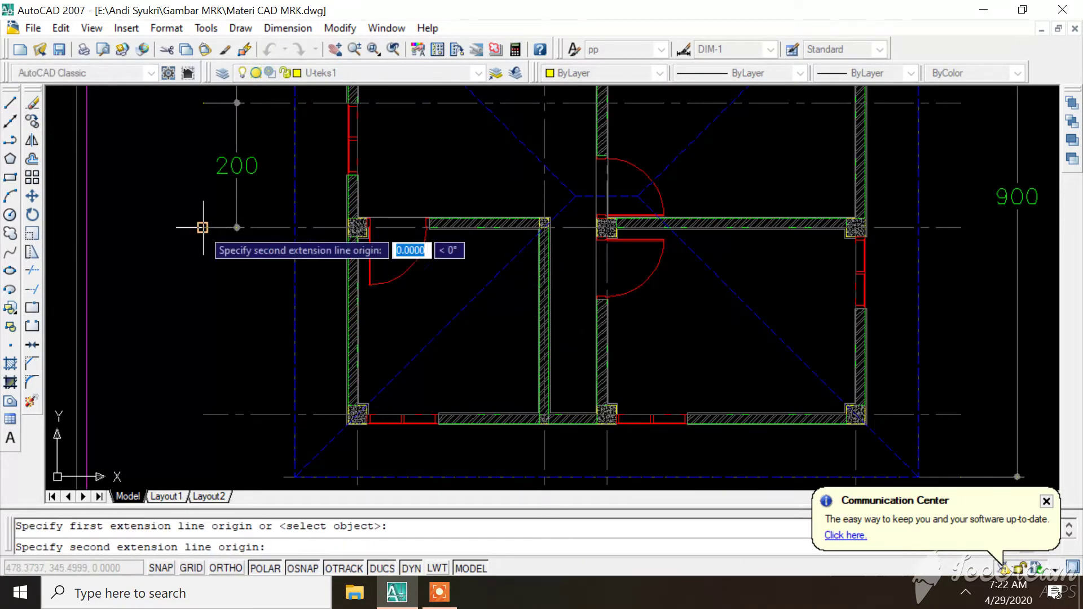
left_click(202, 414)
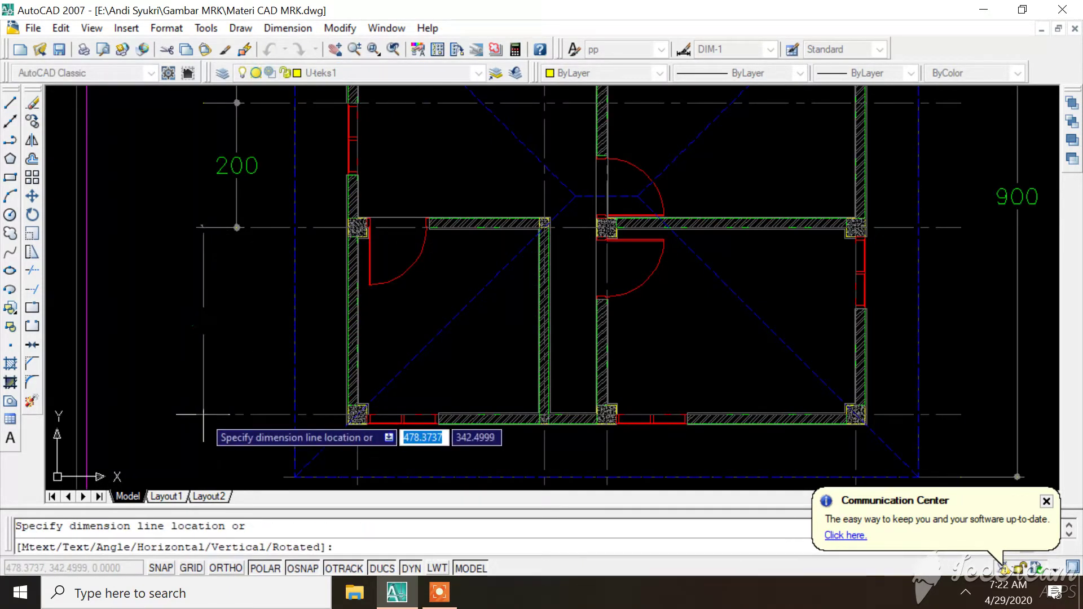
left_click(237, 228)
scroll(555, 175, "down", 3)
scroll(491, 299, "up", 3)
Step: Add a horizontal 300 dimension below the plan, then undo it with Ctrl+Z and U
key("Return")
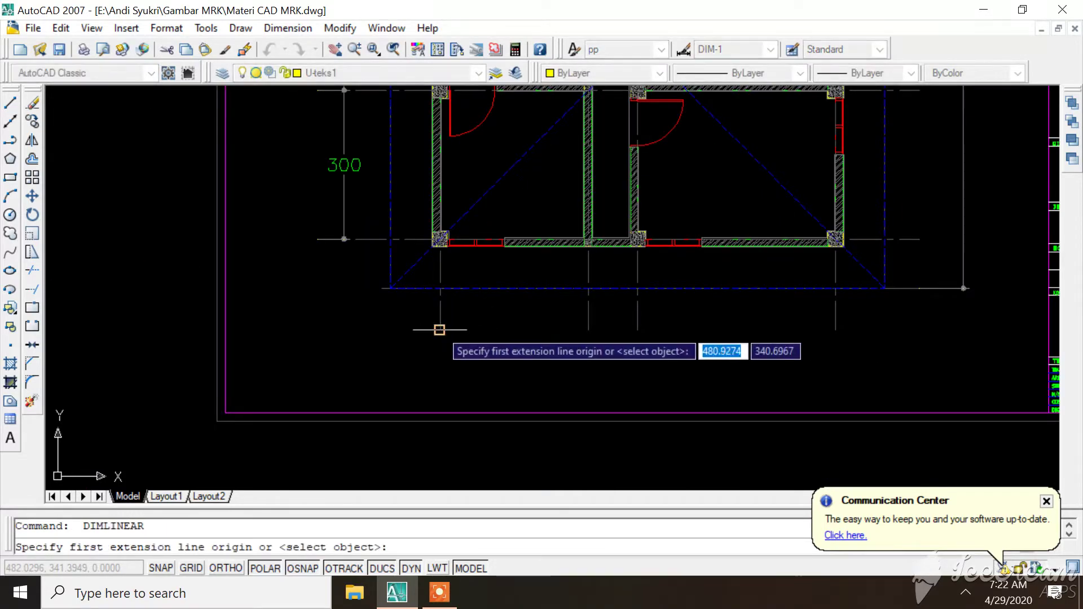
left_click(440, 330)
left_click(588, 329)
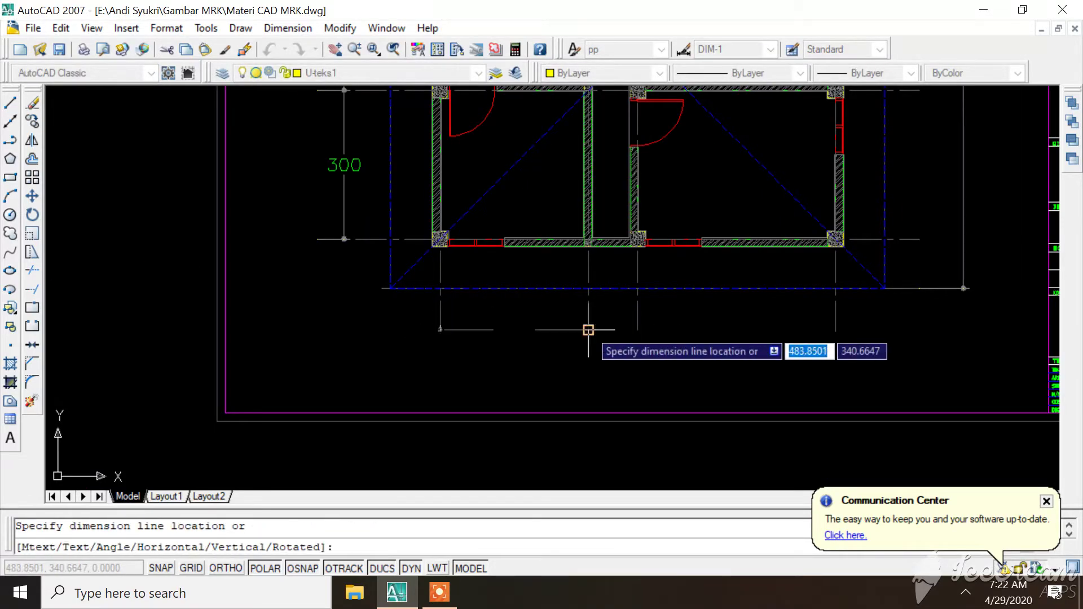
left_click(587, 305)
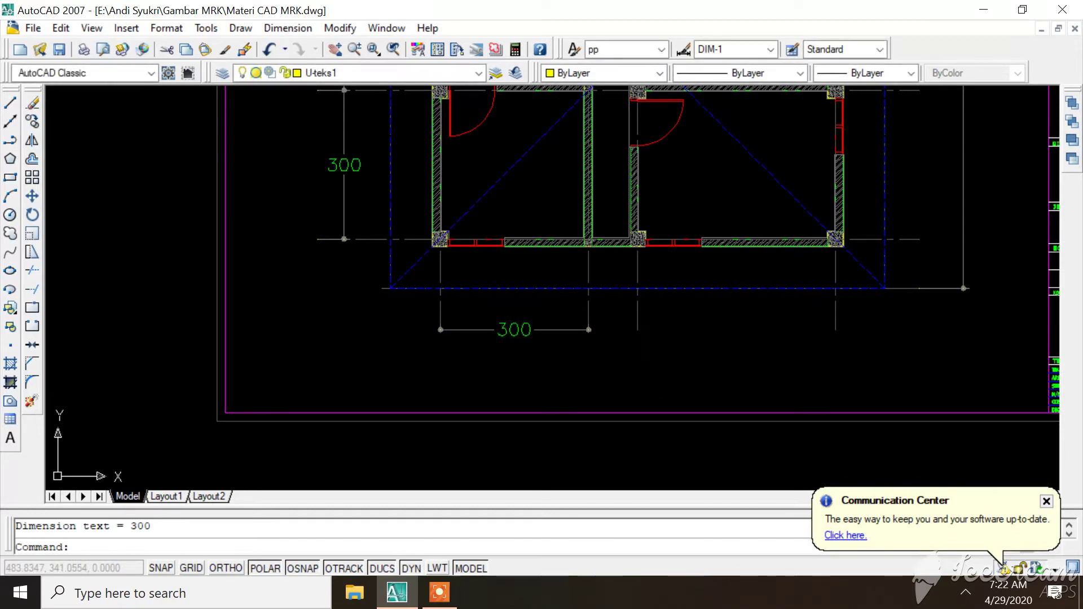
key("ctrl+z")
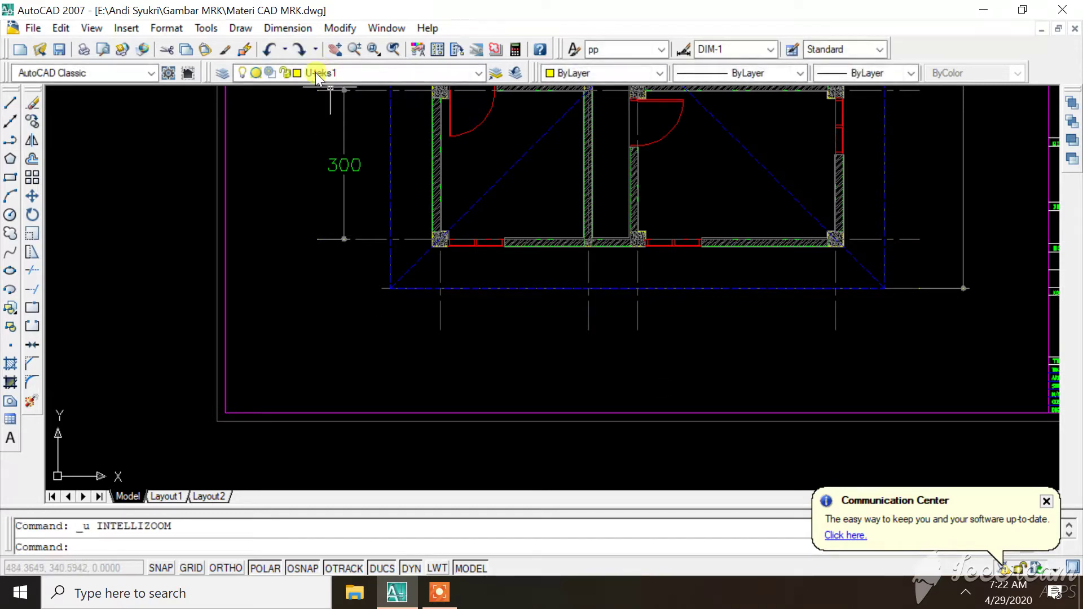
type("U")
key("Return")
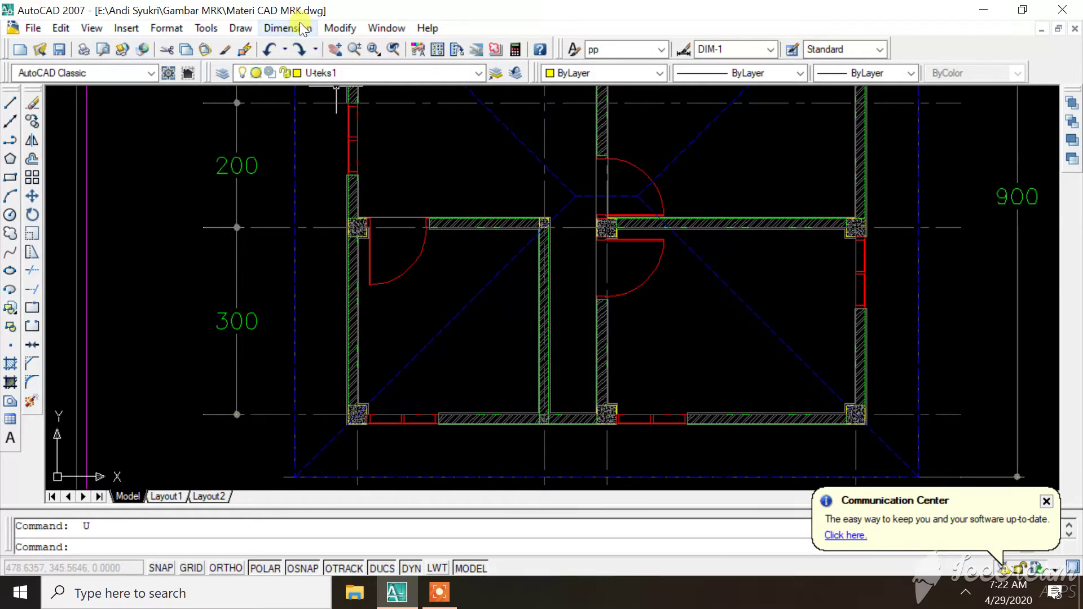
left_click(300, 28)
Step: Place a horizontal 300 dimension along the bottom and raise it closer to the plan
left_click(338, 73)
scroll(440, 237, "down", 3)
scroll(400, 298, "up", 2)
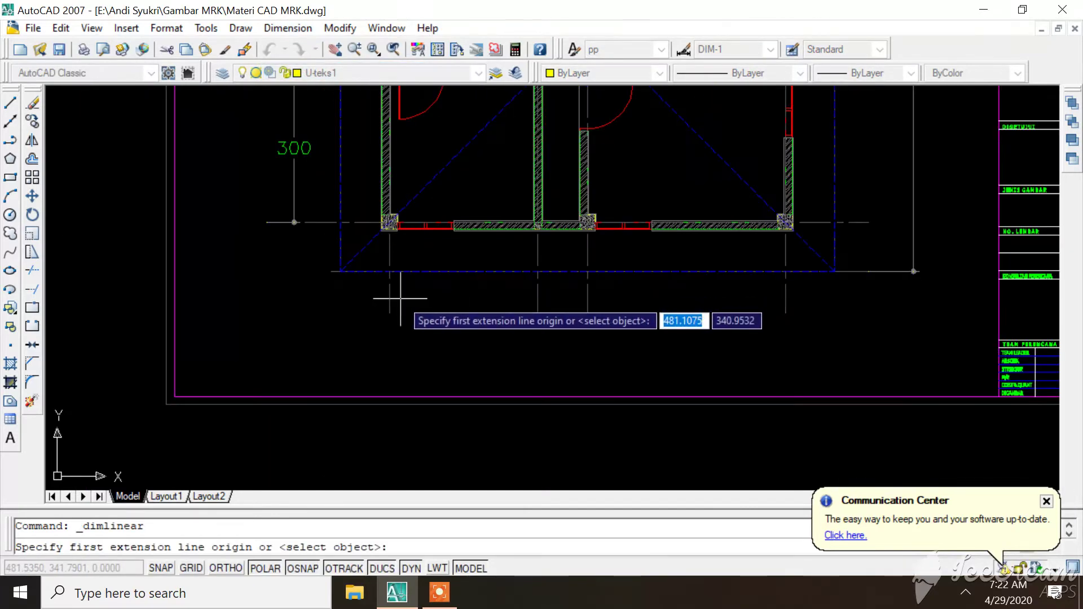
left_click(388, 311)
left_click(536, 312)
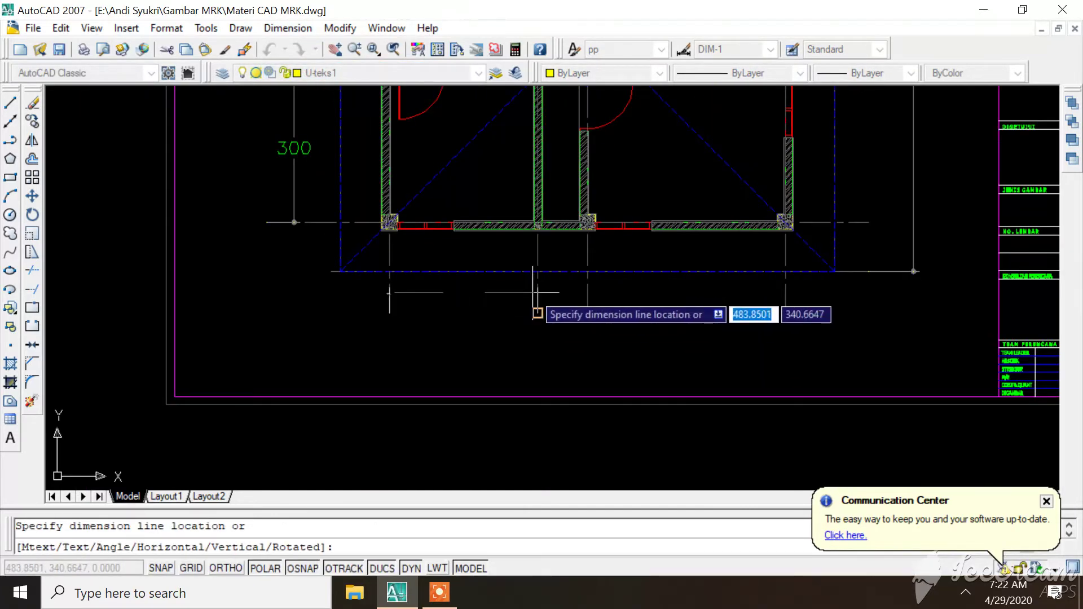
left_click(533, 292)
scroll(525, 282, "up", 2)
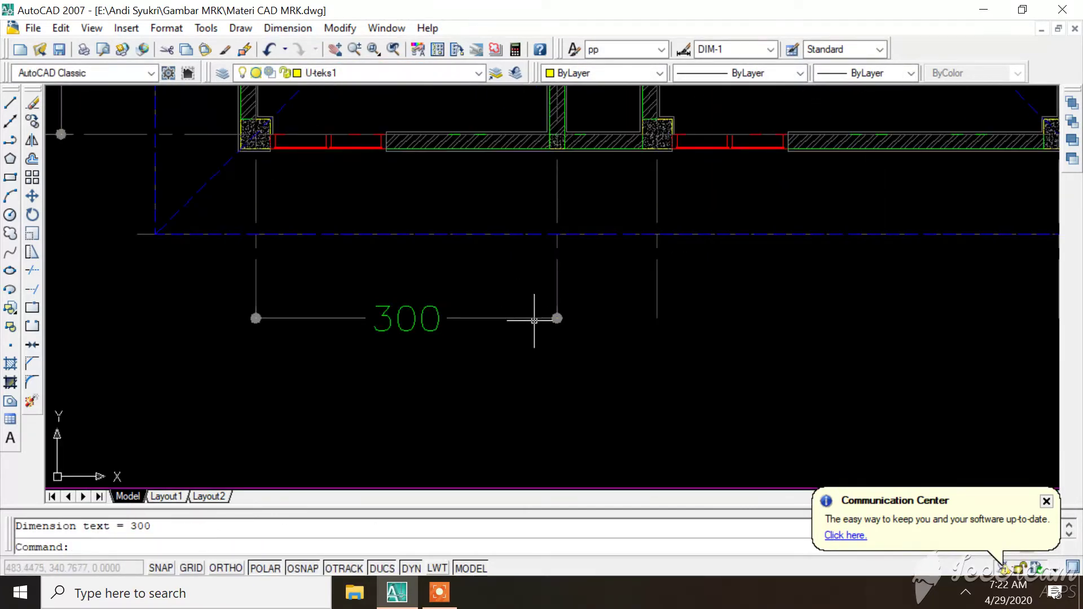
left_click(556, 318)
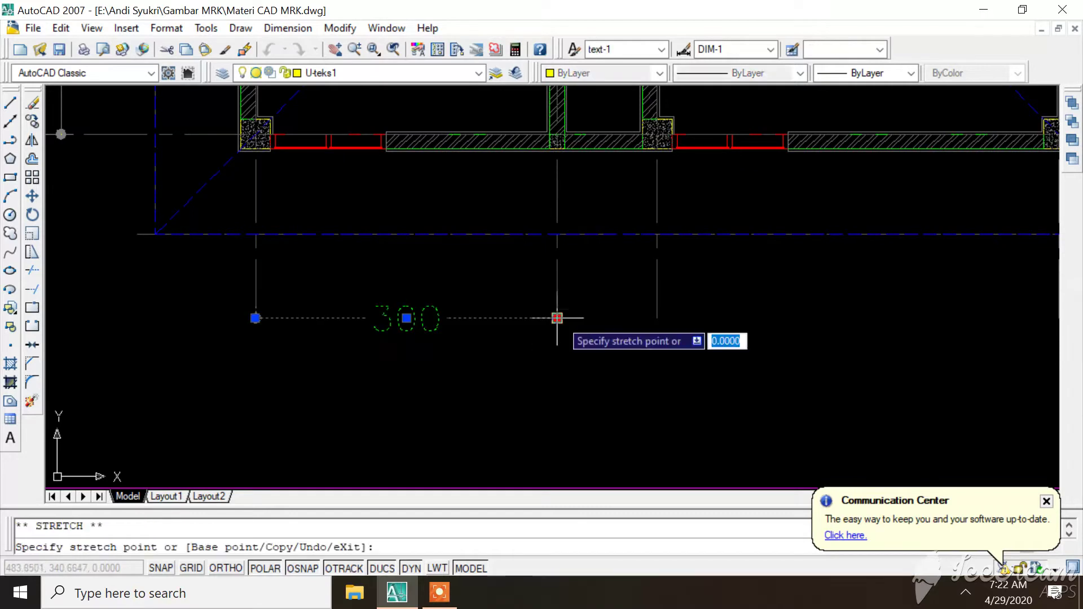
left_click(556, 289)
Step: Add the 100 dimension chained beside the 300 dimension
left_click(296, 27)
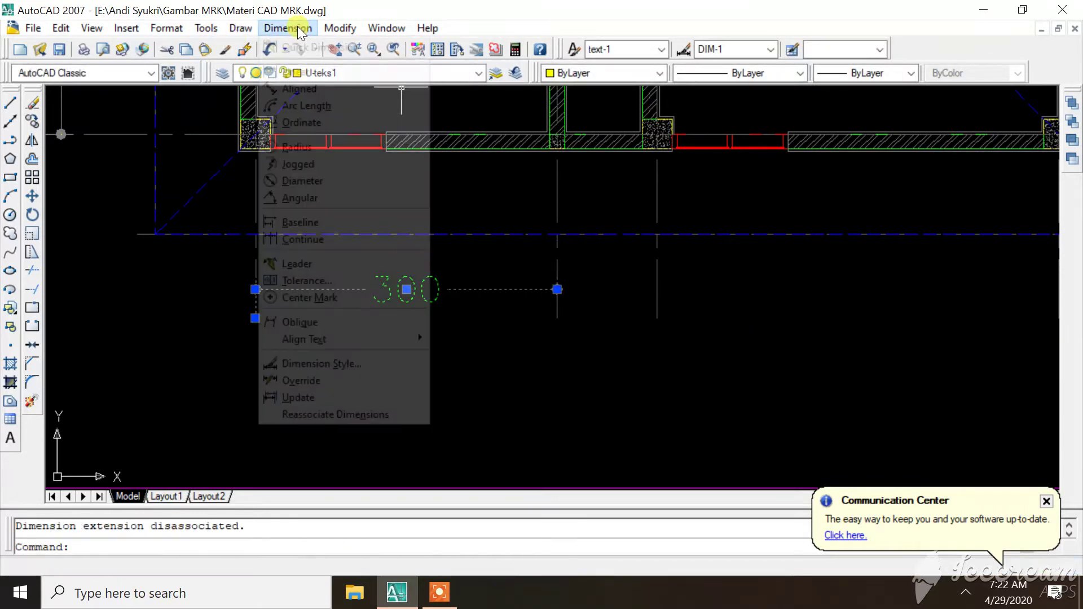
left_click(323, 74)
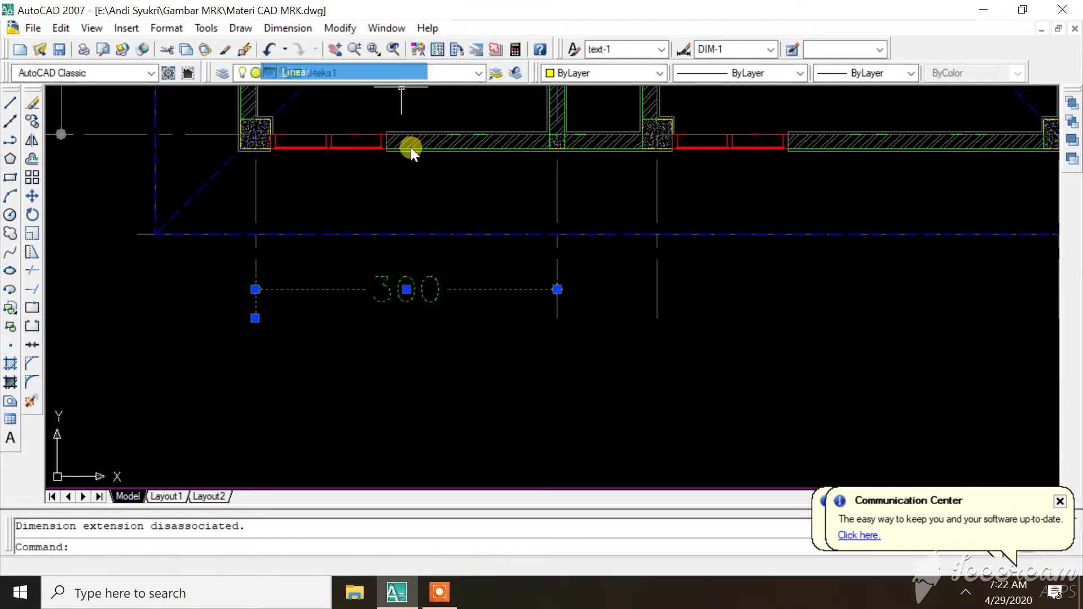
left_click(557, 317)
scroll(524, 316, "down", 3)
scroll(393, 323, "up", 2)
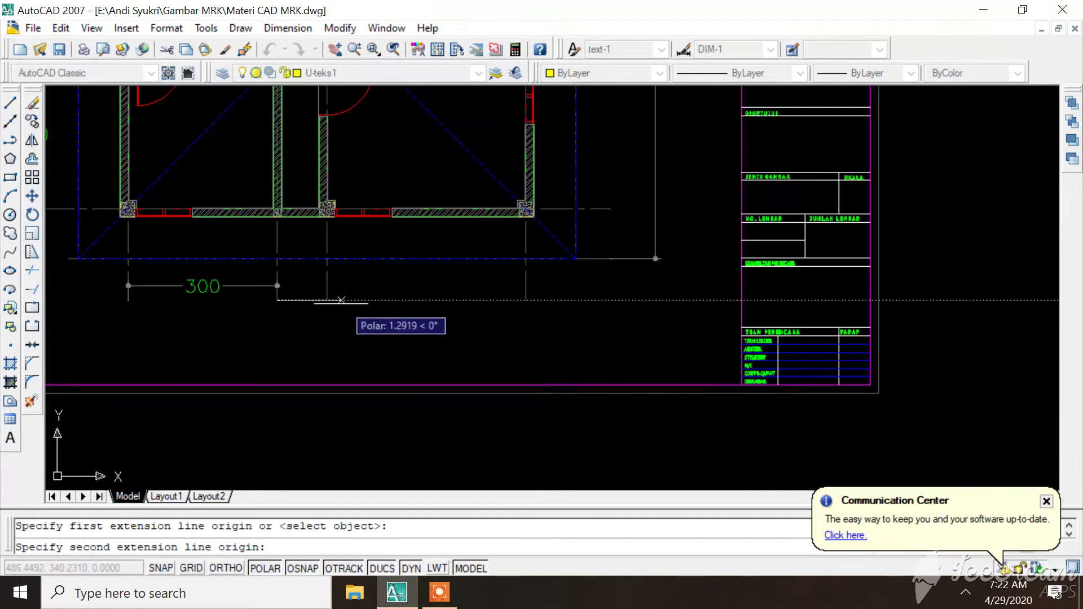
left_click(326, 300)
left_click(276, 287)
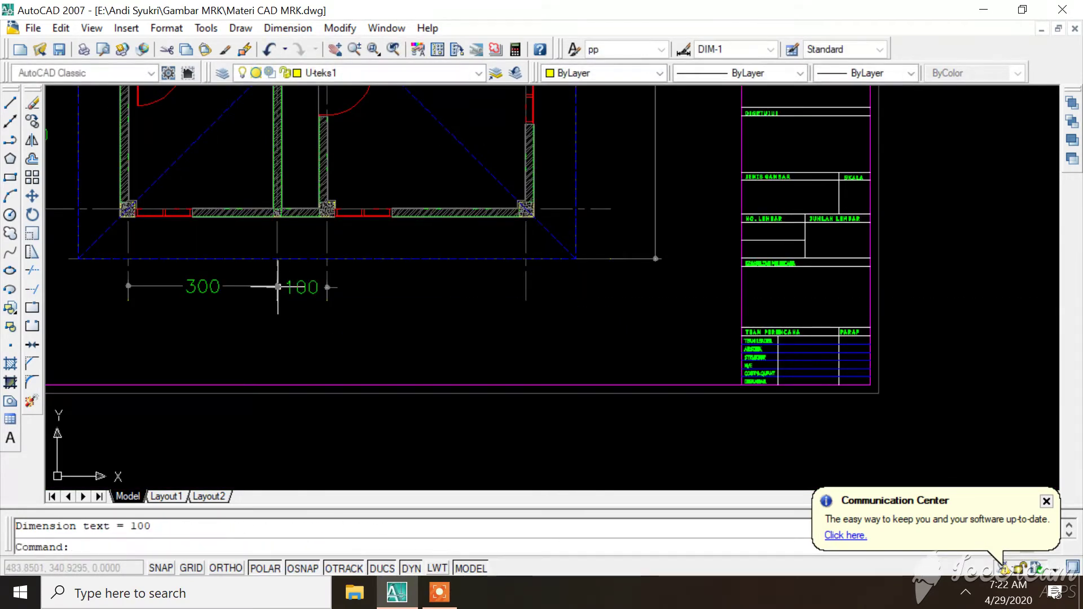
Step: Add the 400 dimension to the right wall corner, in line with the others
left_click(291, 28)
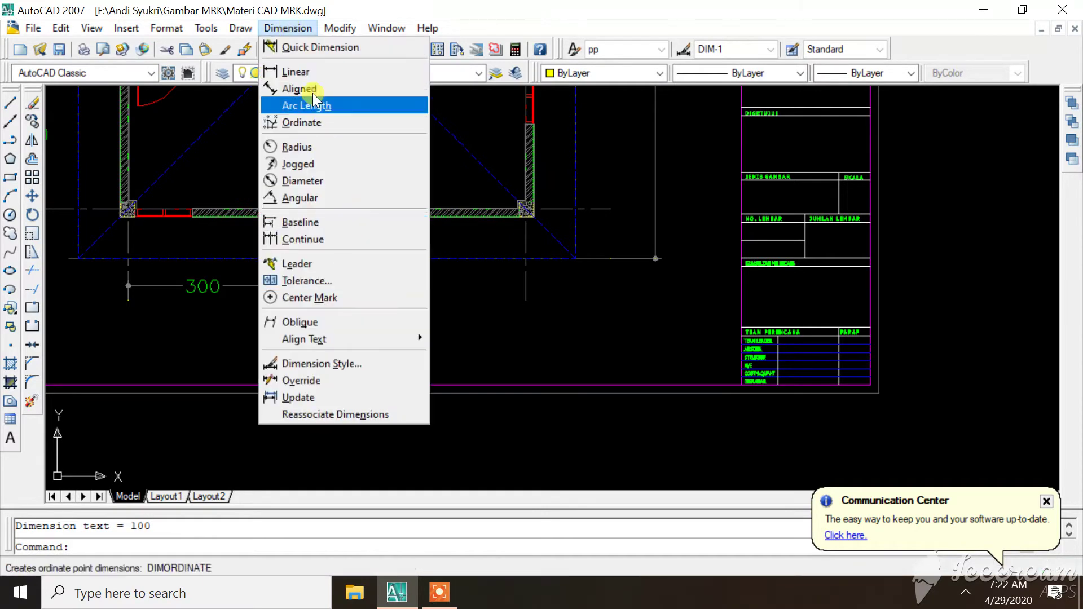
left_click(295, 71)
scroll(285, 301, "up", 3)
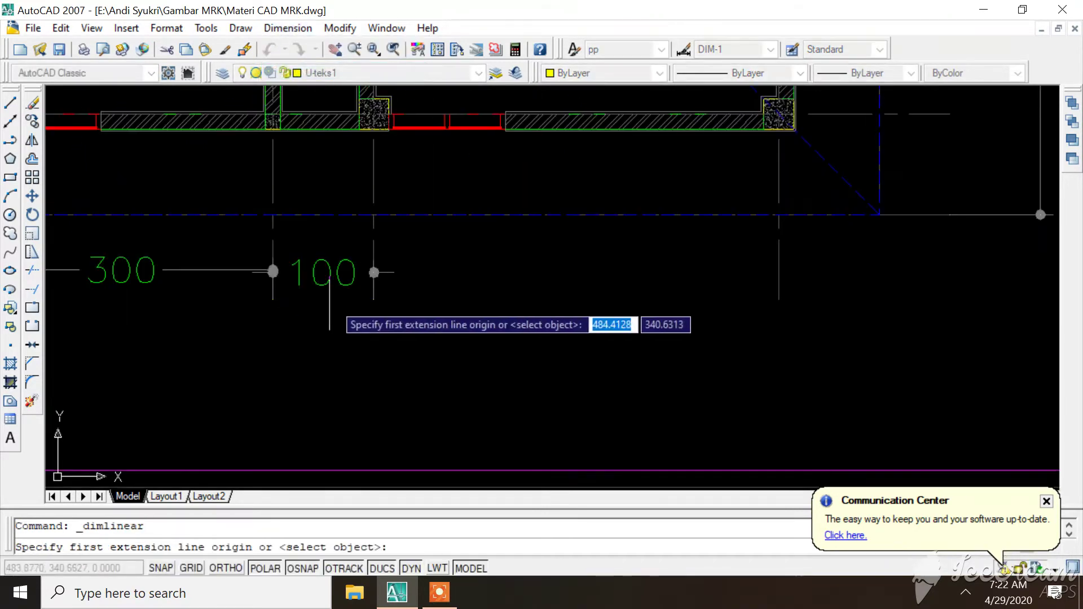
left_click(375, 299)
scroll(363, 310, "down", 4)
scroll(401, 320, "up", 2)
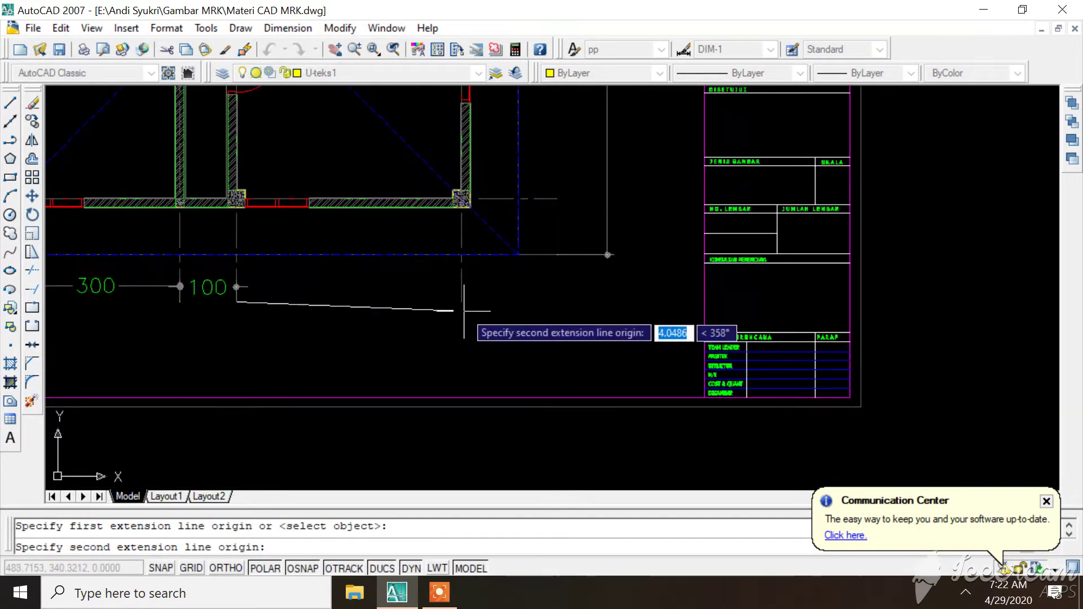
left_click(460, 301)
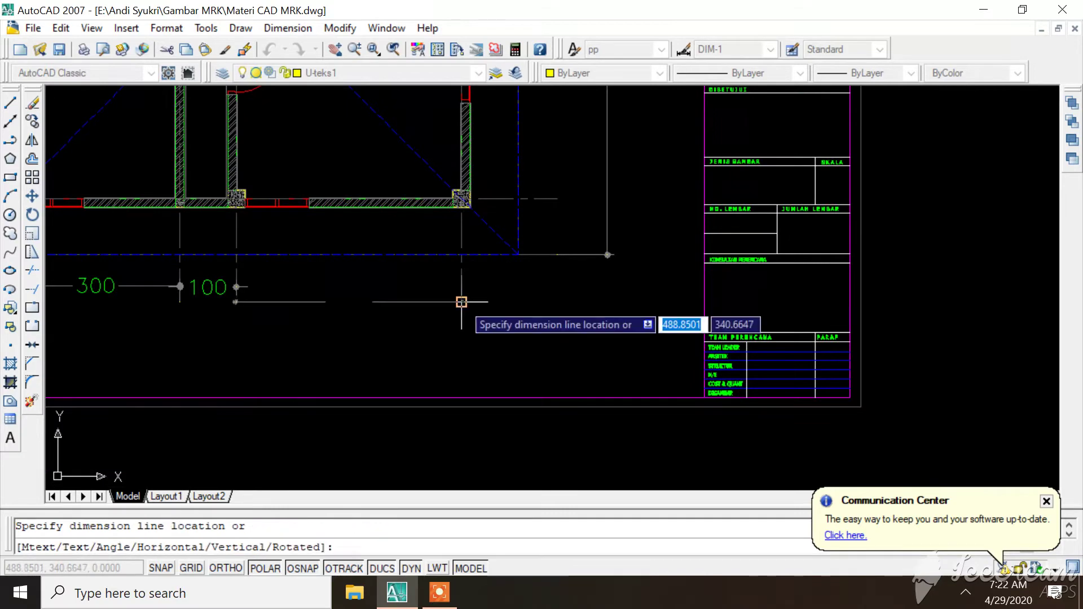
left_click(242, 286)
scroll(335, 321, "down", 2)
scroll(335, 321, "up", 1)
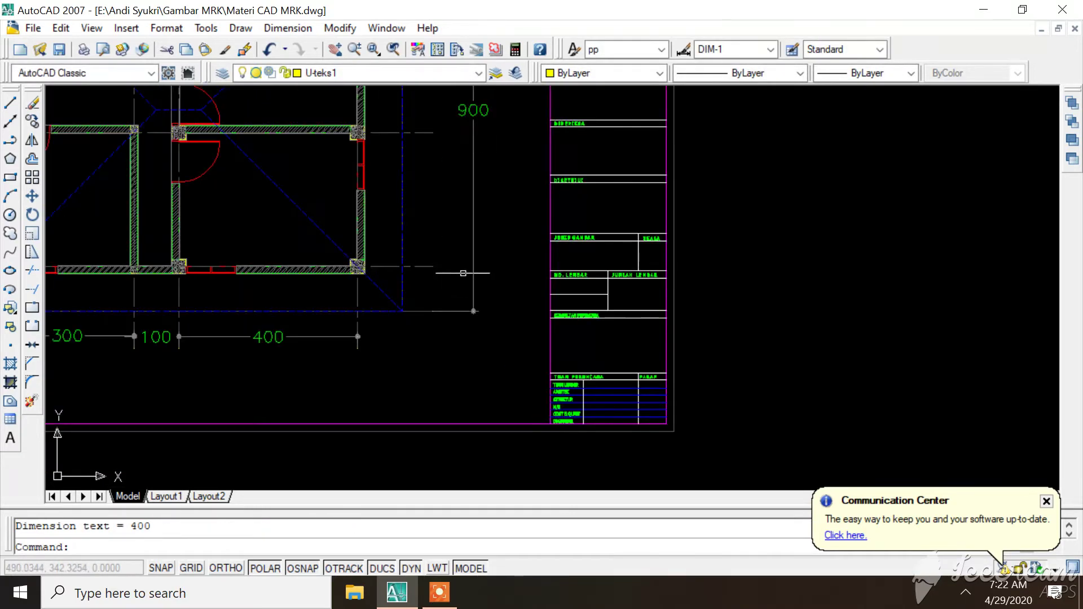
Step: Move the 900 dimension line closer to the plan
left_click(474, 311)
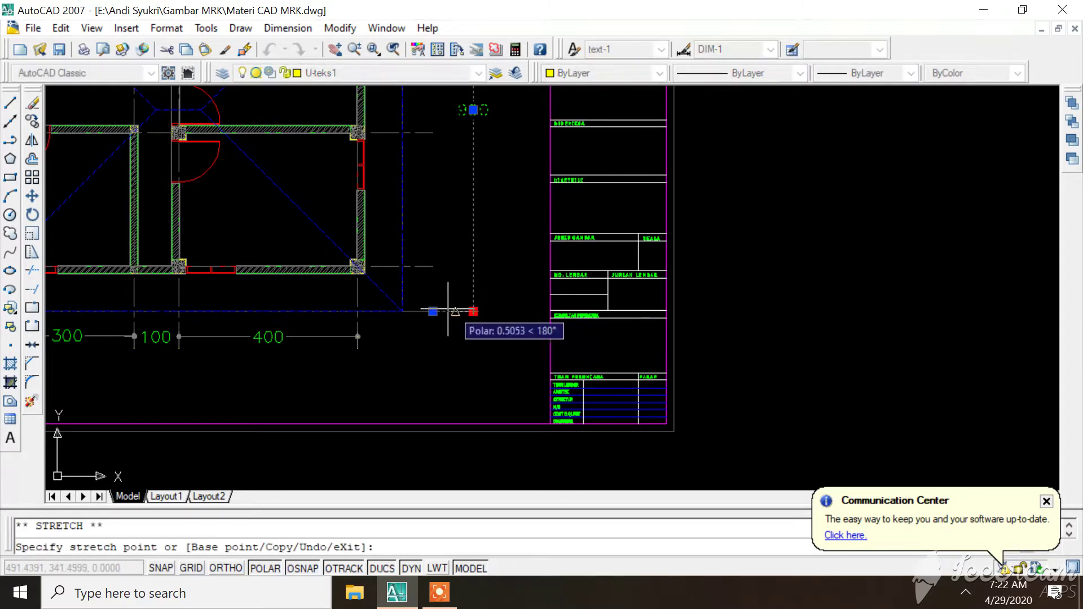
left_click(473, 311)
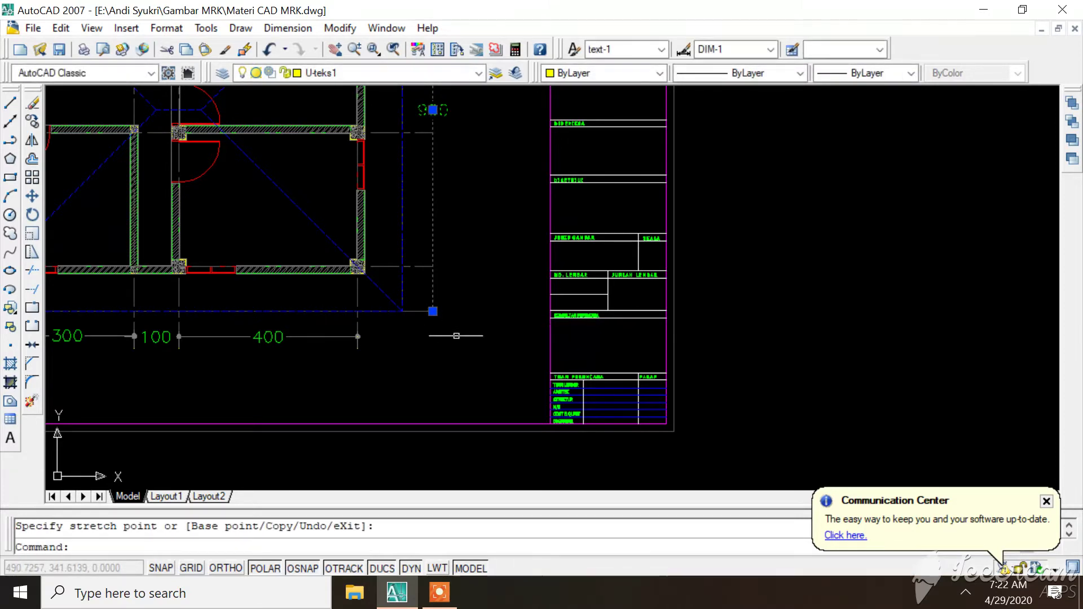
scroll(459, 361, "down", 2)
scroll(460, 360, "down", 1)
scroll(442, 216, "up", 1)
scroll(443, 216, "up", 3)
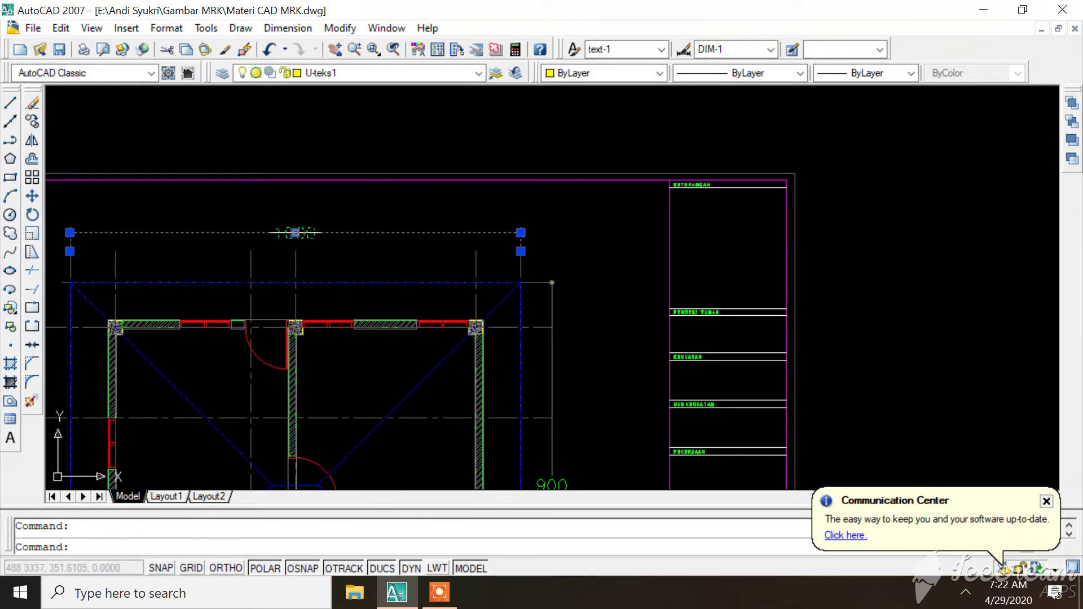
Step: Stretch the 1000 dimension down, undo, and reset it just above the plan
left_click(295, 267)
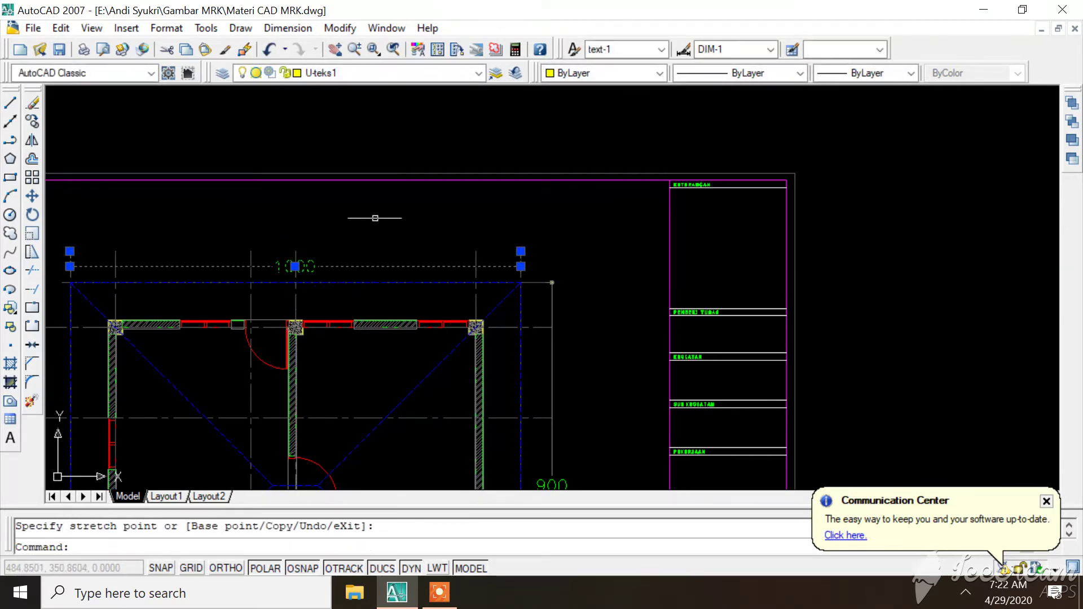
key("ctrl+z")
scroll(511, 234, "down", 4)
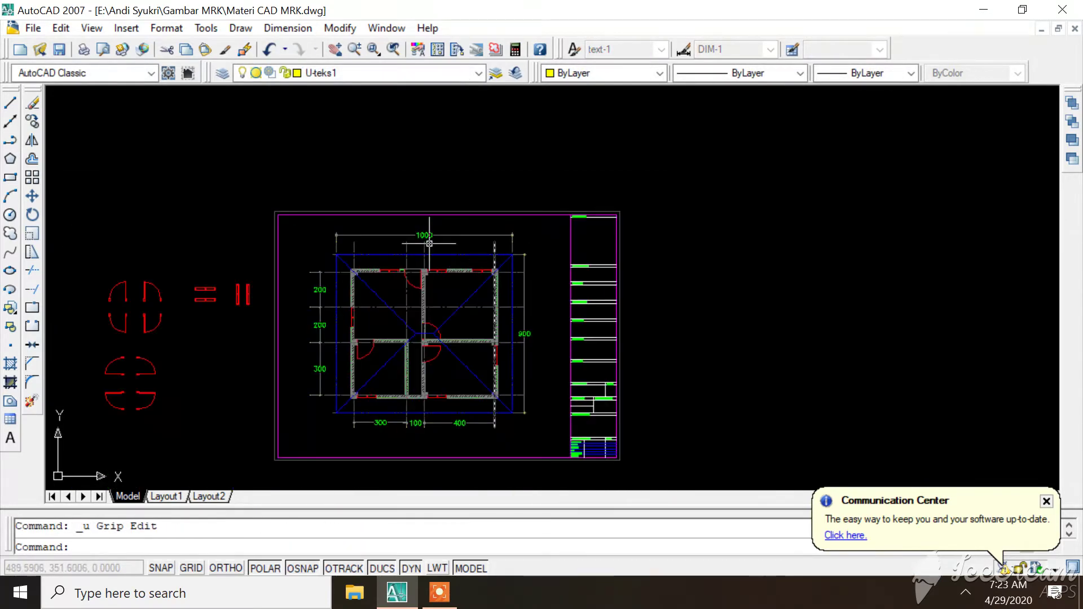
scroll(429, 243, "up", 3)
left_click(455, 235)
left_click(445, 235)
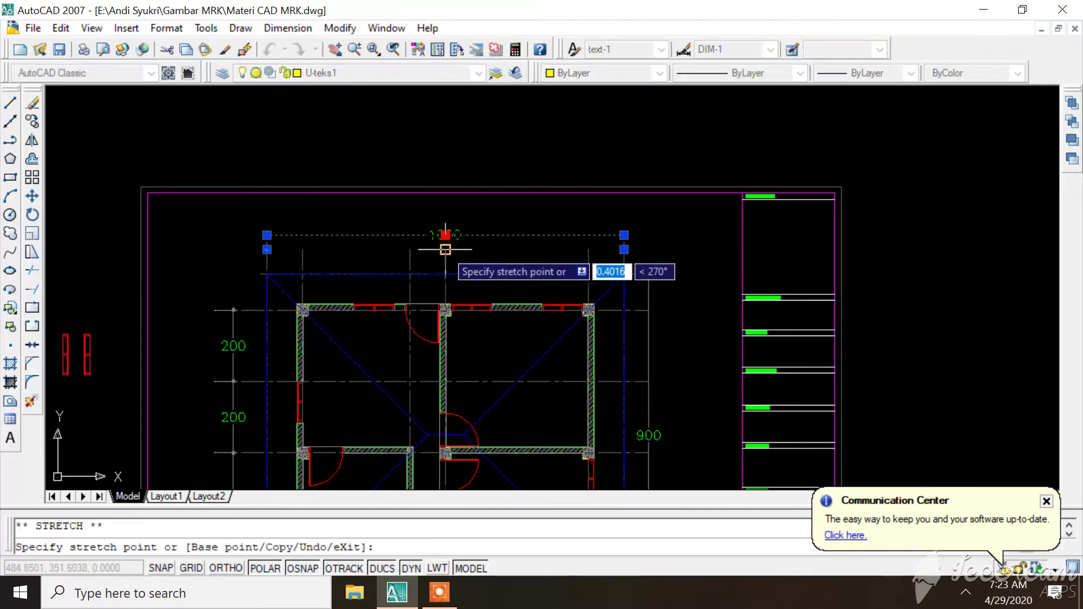
Step: Zoom in and out to review the dimensions on all four sides
scroll(500, 229, "down", 3)
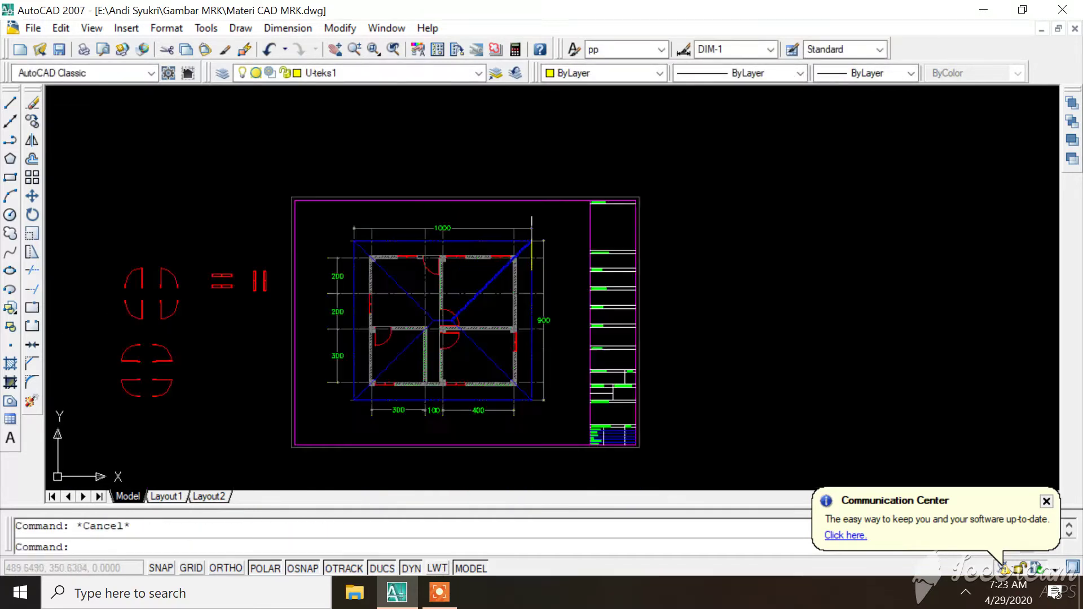
scroll(564, 237, "down", 3)
scroll(582, 243, "up", 3)
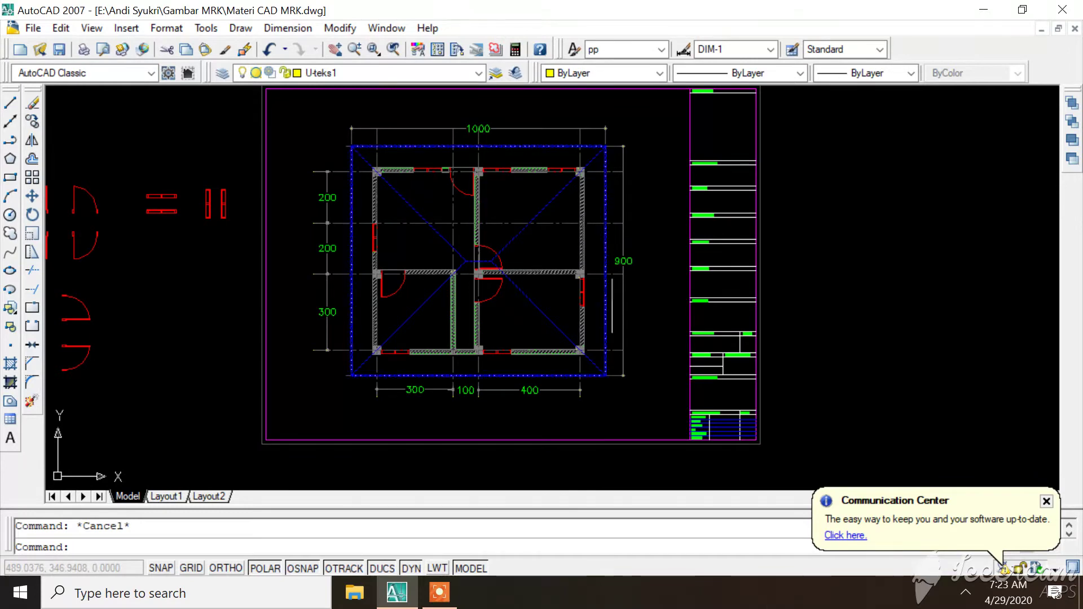
scroll(638, 273, "down", 2)
scroll(575, 332, "up", 3)
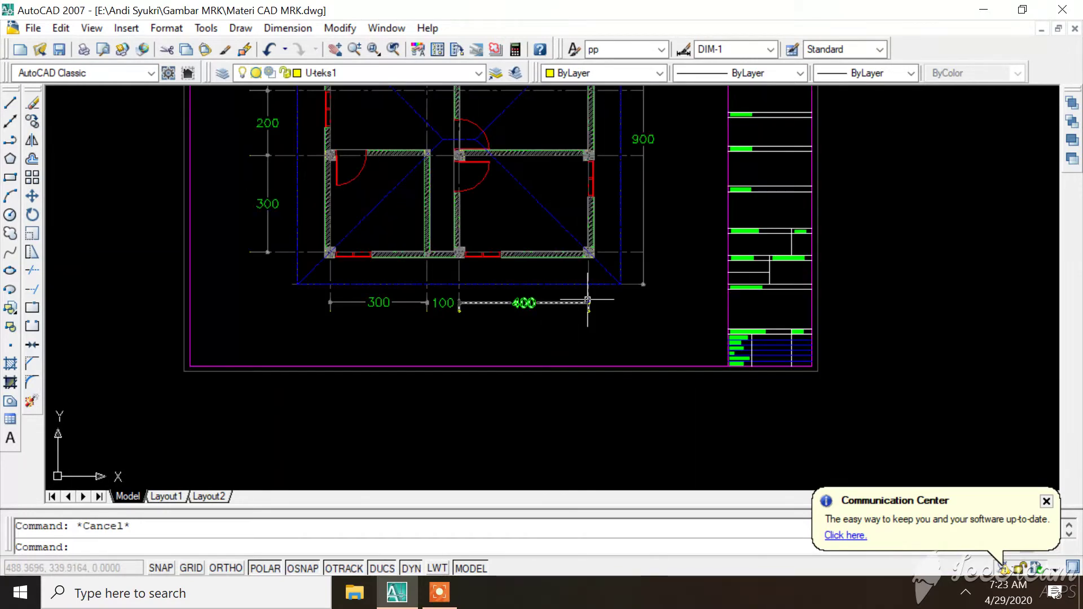
scroll(587, 300, "up", 2)
scroll(598, 303, "down", 2)
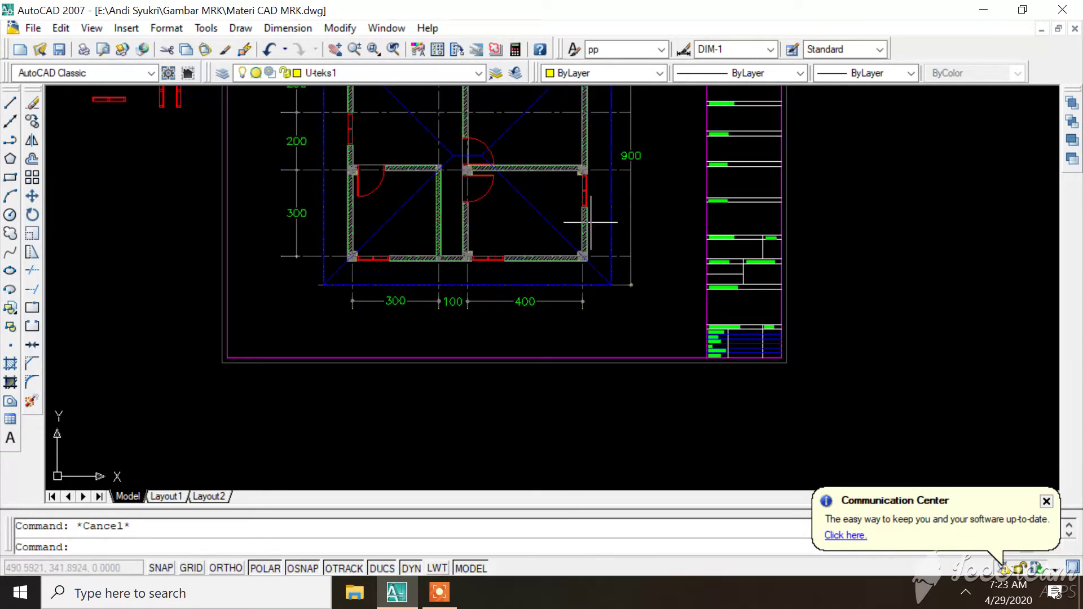
scroll(575, 237, "down", 2)
scroll(558, 251, "up", 2)
scroll(541, 248, "down", 2)
scroll(519, 265, "up", 2)
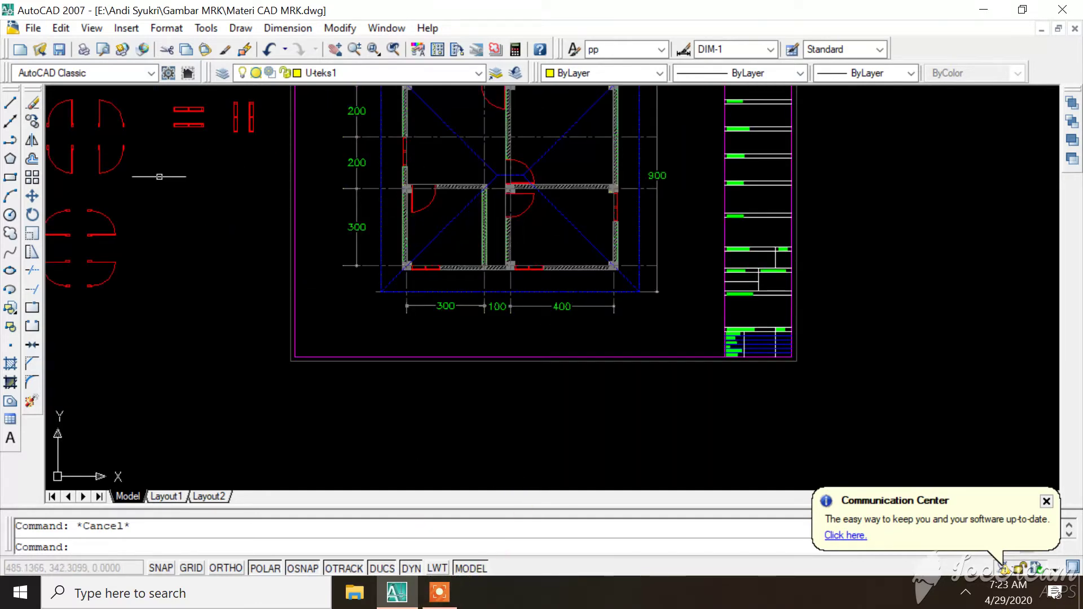
Step: Make U-dim1 the current layer
left_click(9, 216)
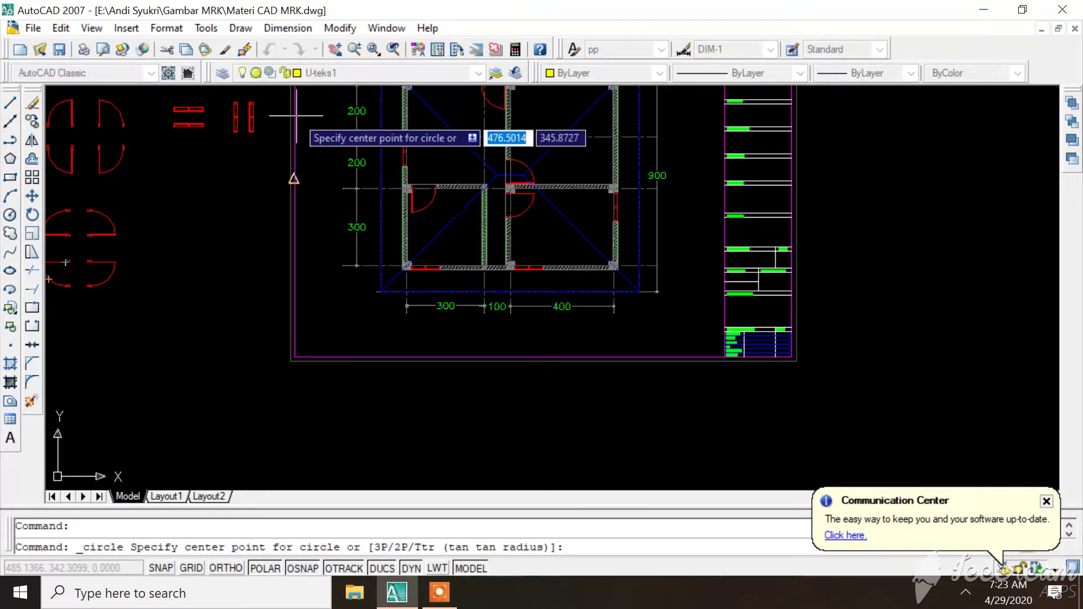
key("Escape")
left_click(353, 70)
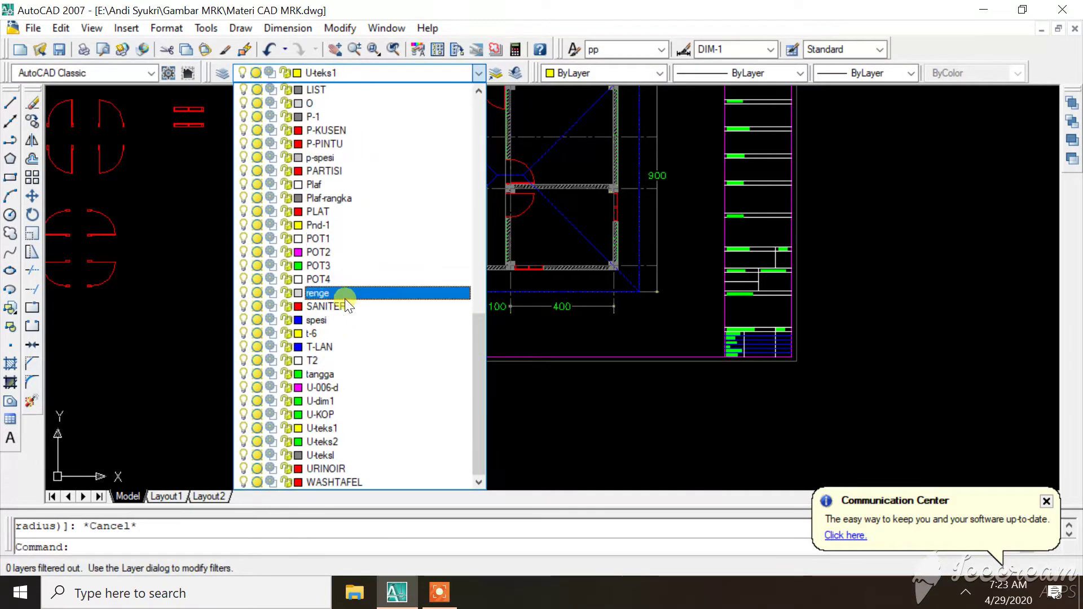
left_click(342, 402)
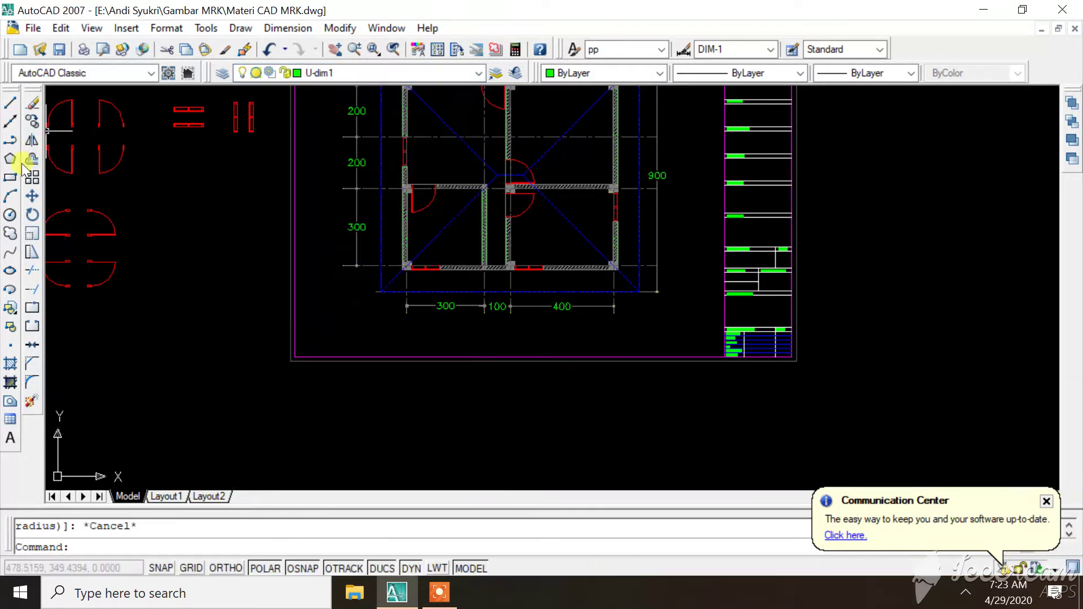
Step: Draw a bubble circle below the 300 dimension and move its top onto the extension line
left_click(10, 215)
scroll(496, 310, "up", 2)
scroll(424, 317, "up", 6)
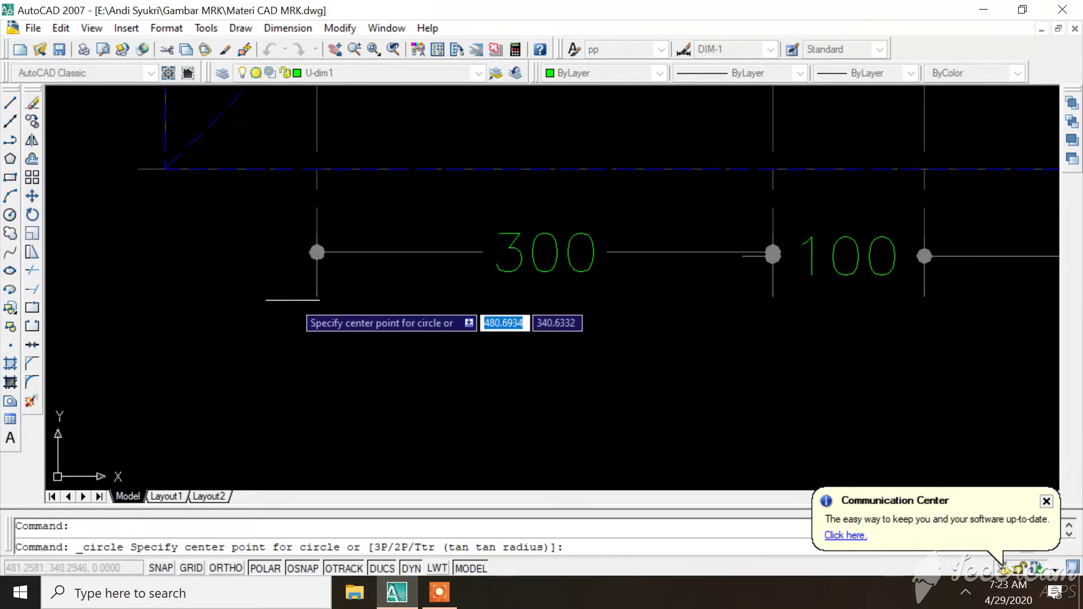
left_click(317, 296)
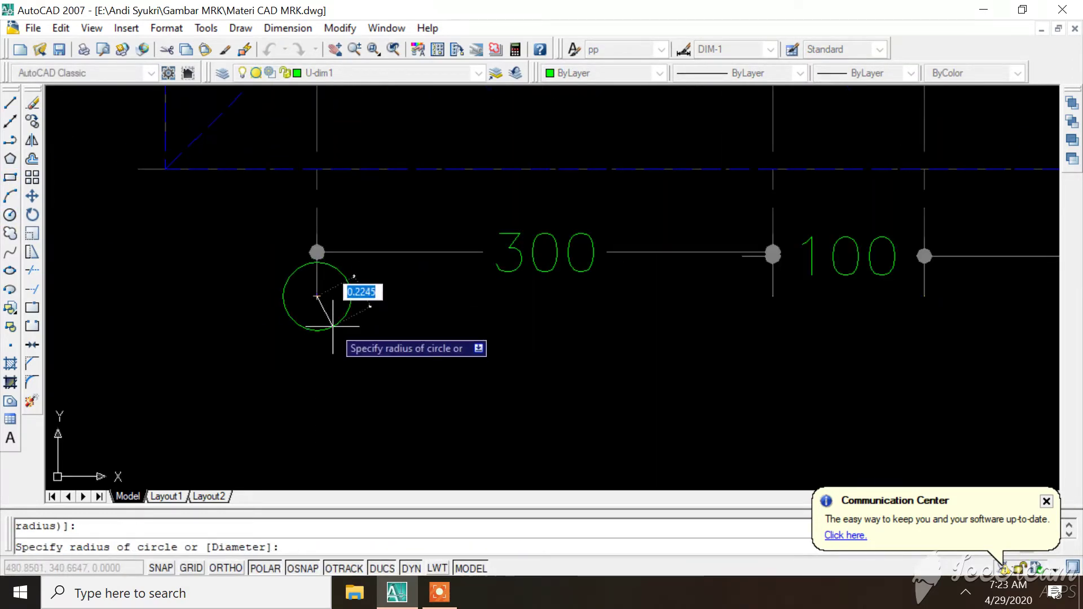
left_click(349, 284)
right_click(347, 278)
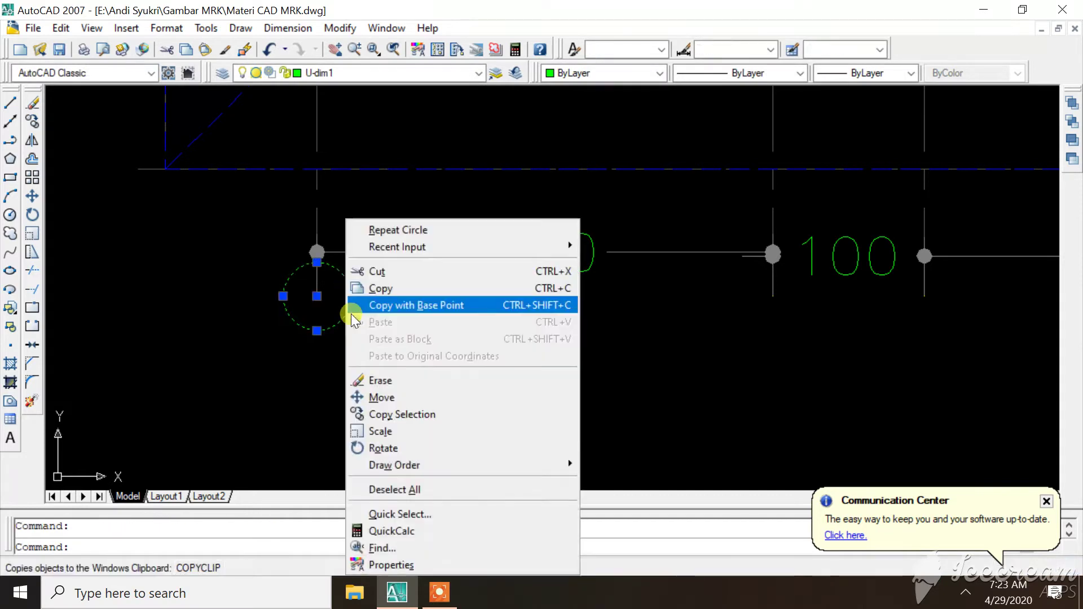
left_click(379, 397)
left_click(316, 296)
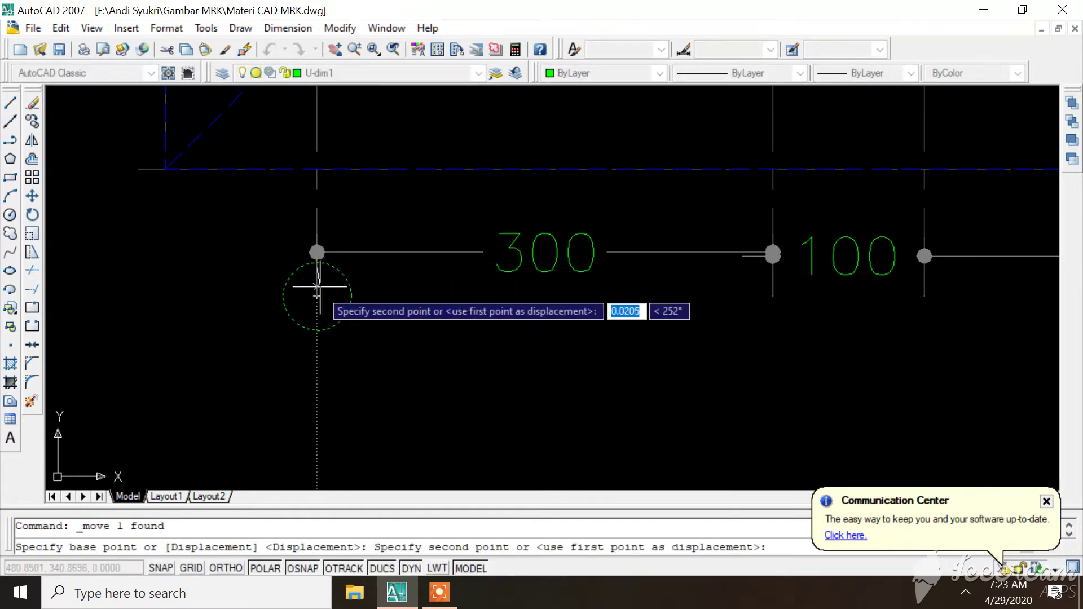
left_click(316, 294)
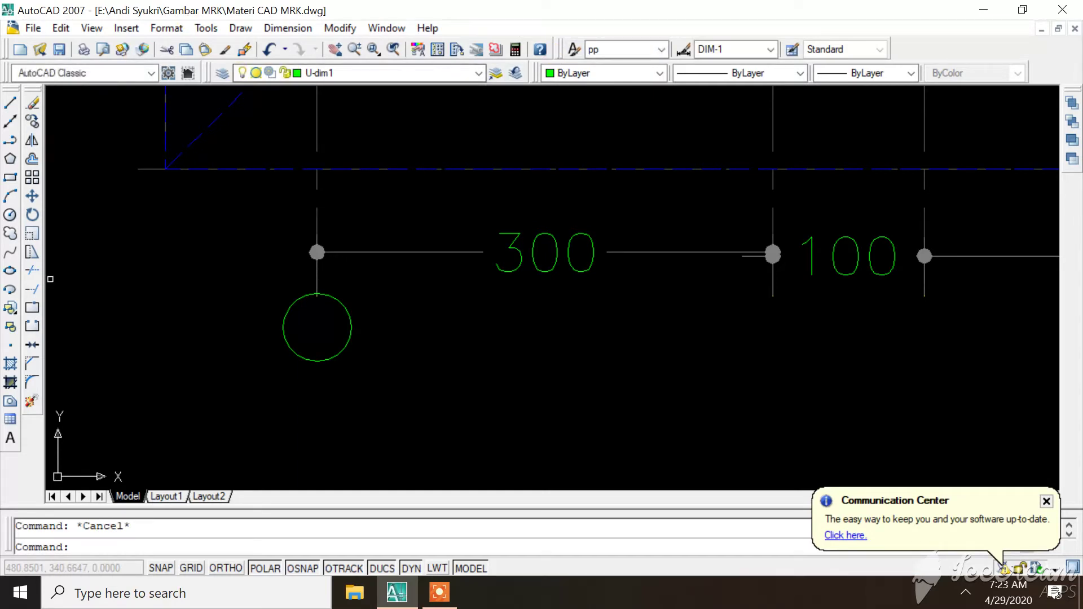
Step: Create a centred multiline text label 'A' for the grid bubble
left_click(11, 438)
scroll(232, 337, "up", 3)
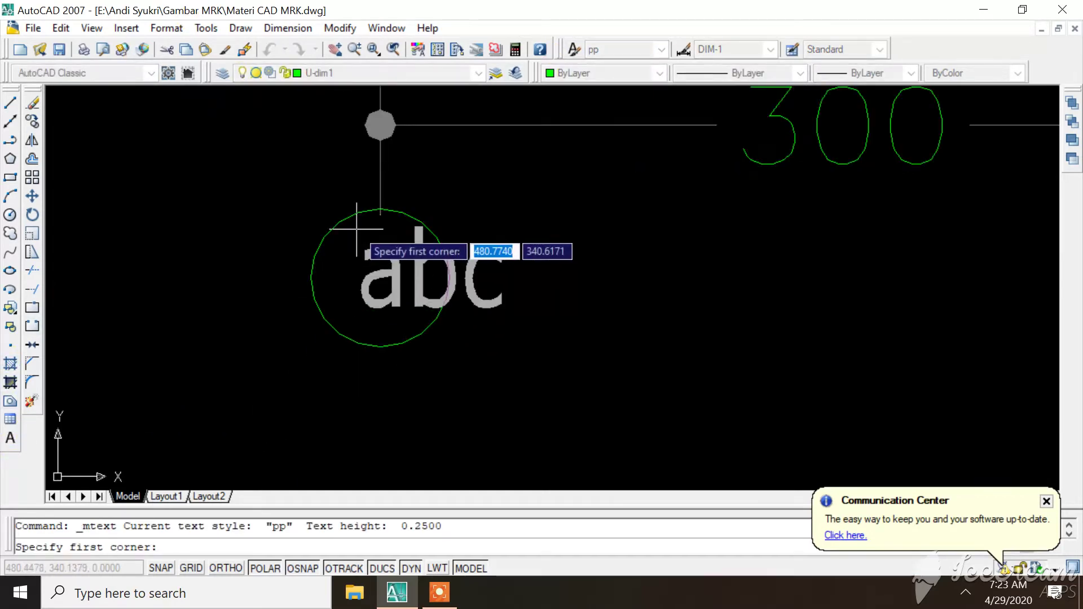
scroll(338, 233, "up", 2)
left_click(338, 232)
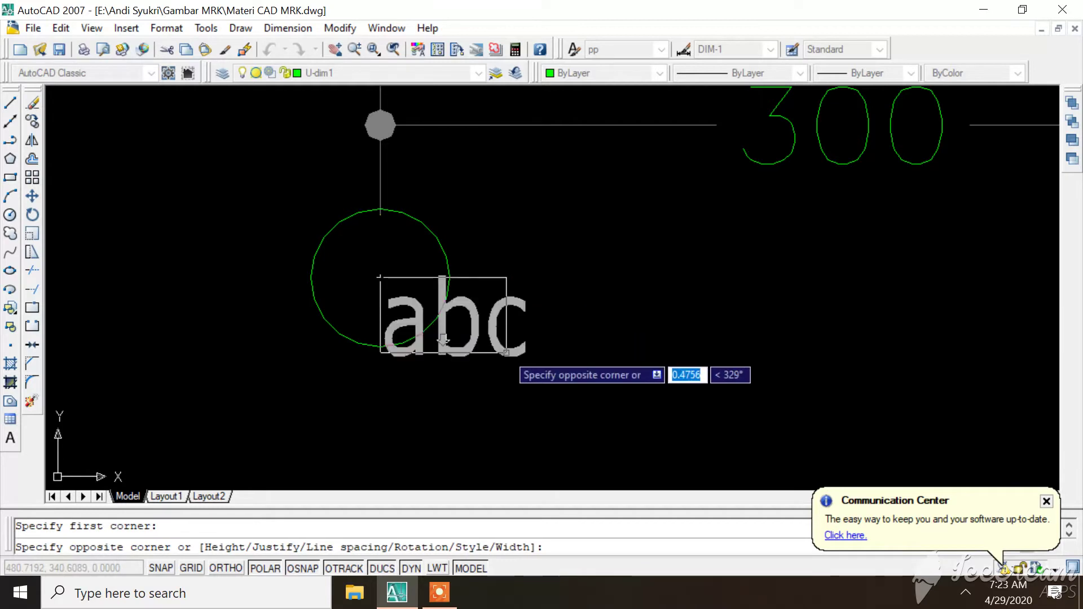
left_click(540, 403)
type("A")
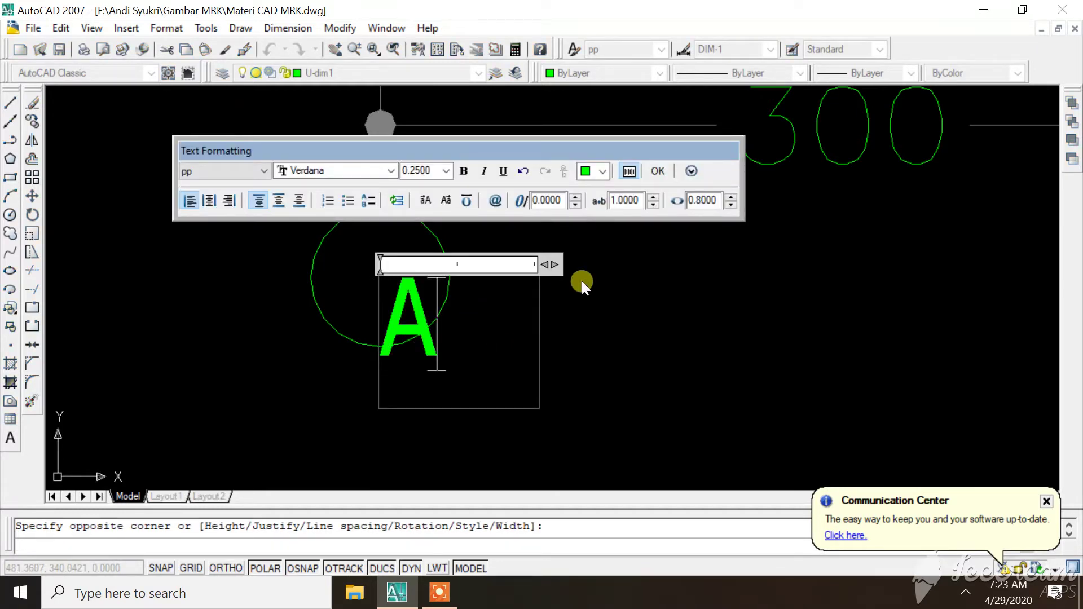
left_click(209, 200)
left_click(278, 200)
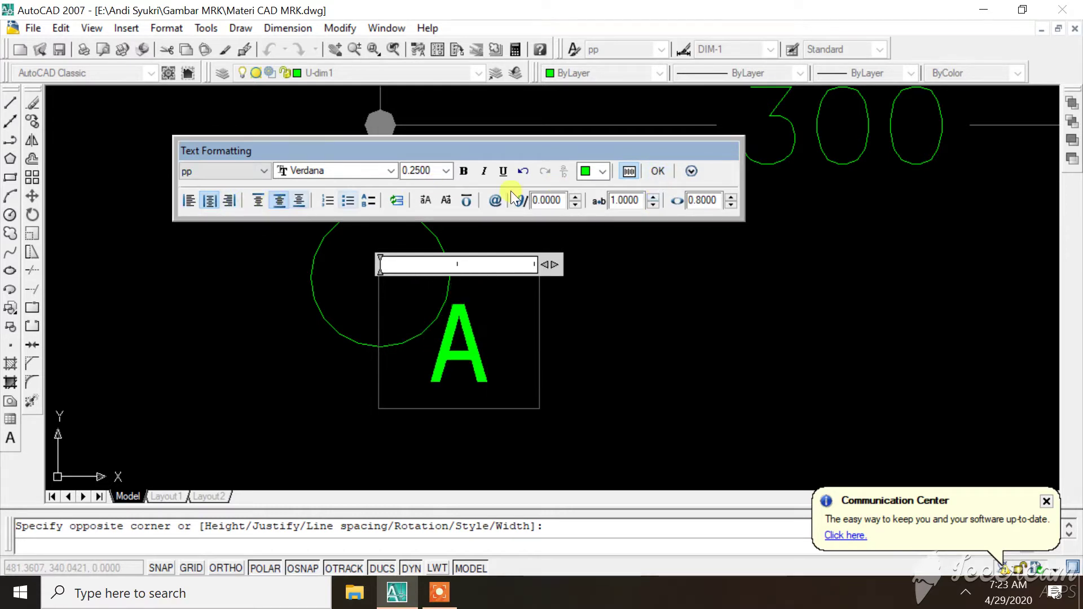
left_click(676, 176)
Step: Move the letter A onto the circle's centre
left_click(458, 324)
right_click(460, 326)
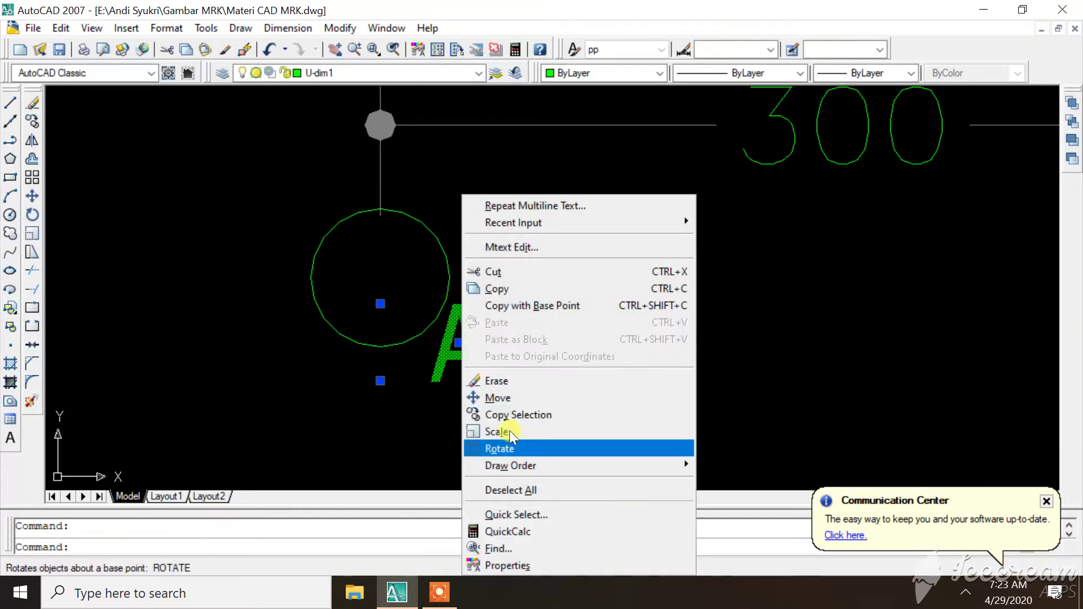
left_click(499, 398)
left_click(457, 344)
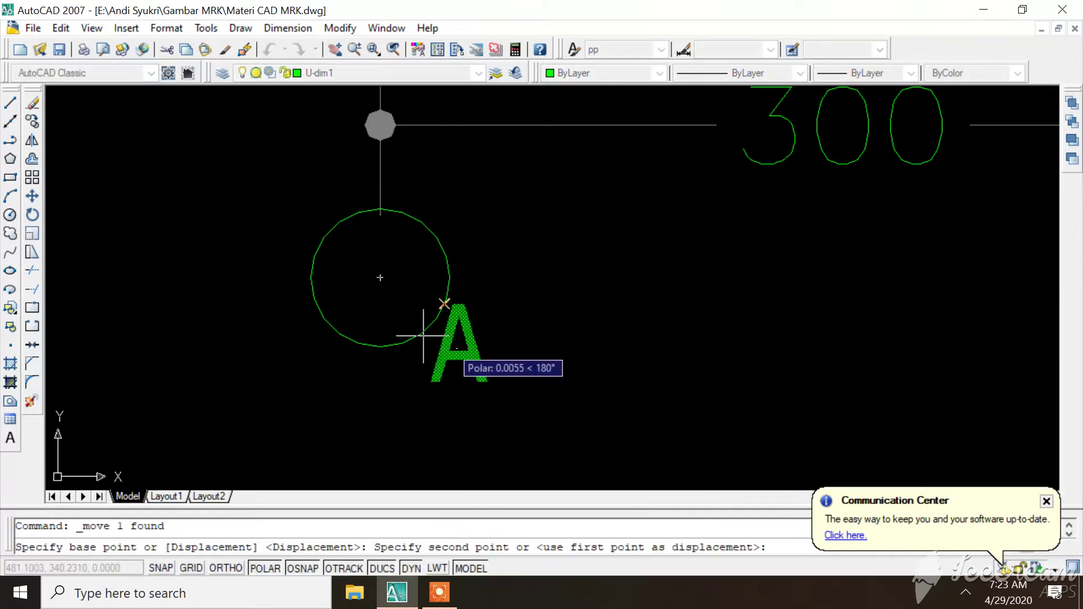
left_click(384, 284)
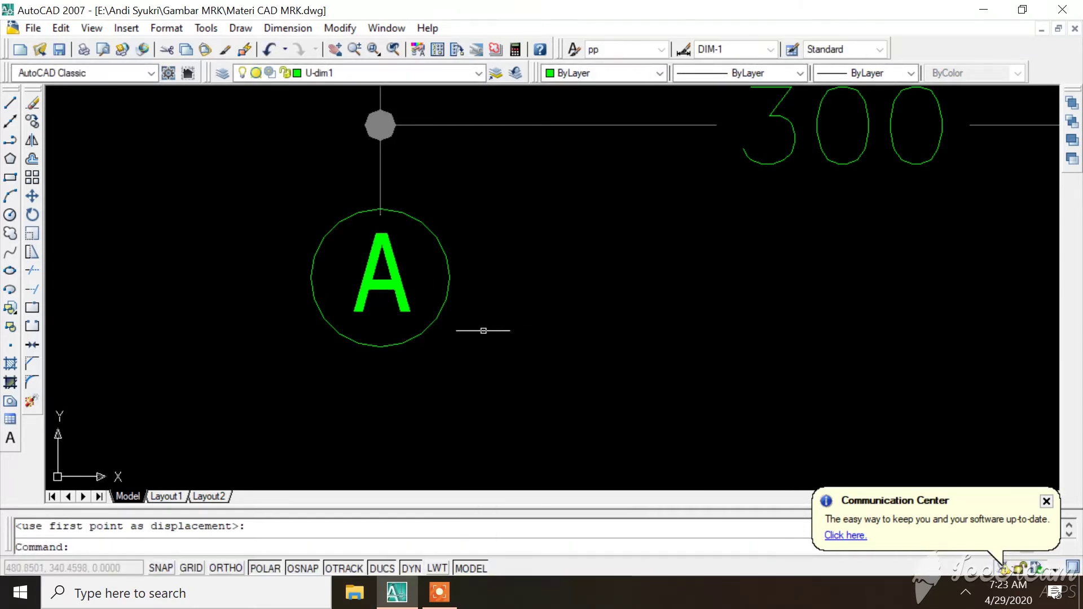
Step: Select the A grid bubble and copy it using the circle's top quadrant as base point
scroll(294, 339, "down", 4)
scroll(302, 344, "down", 2)
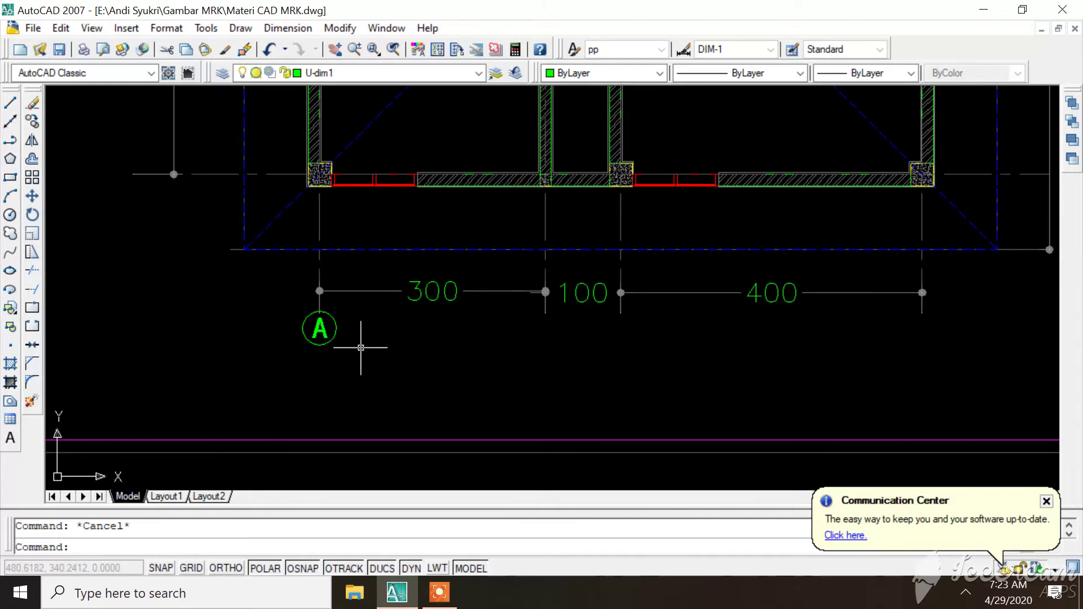
scroll(331, 332, "up", 3)
left_click(244, 285)
left_click(367, 351)
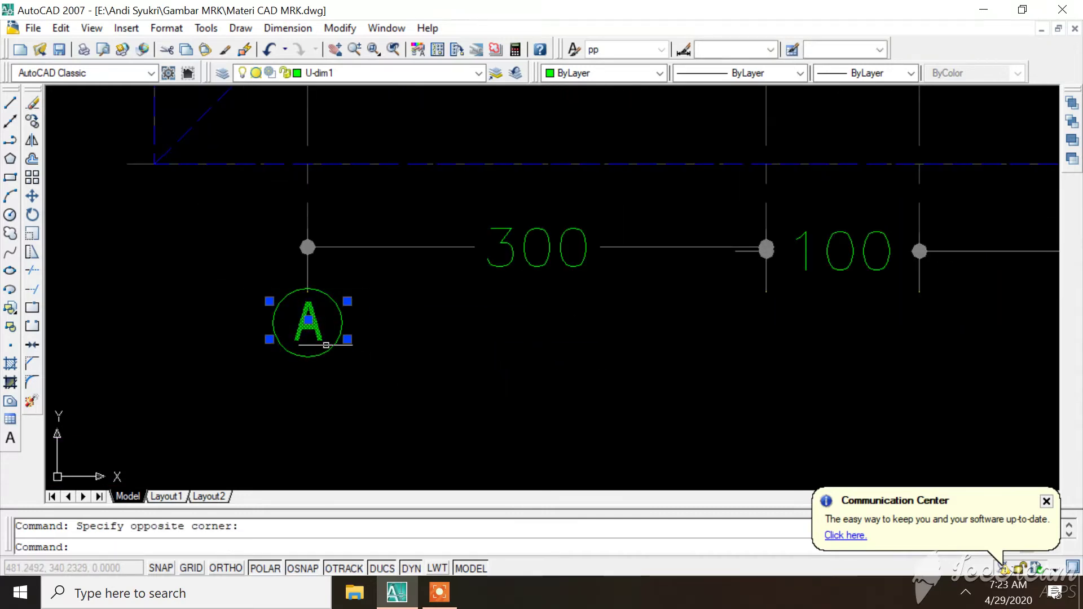
right_click(302, 329)
left_click(224, 271)
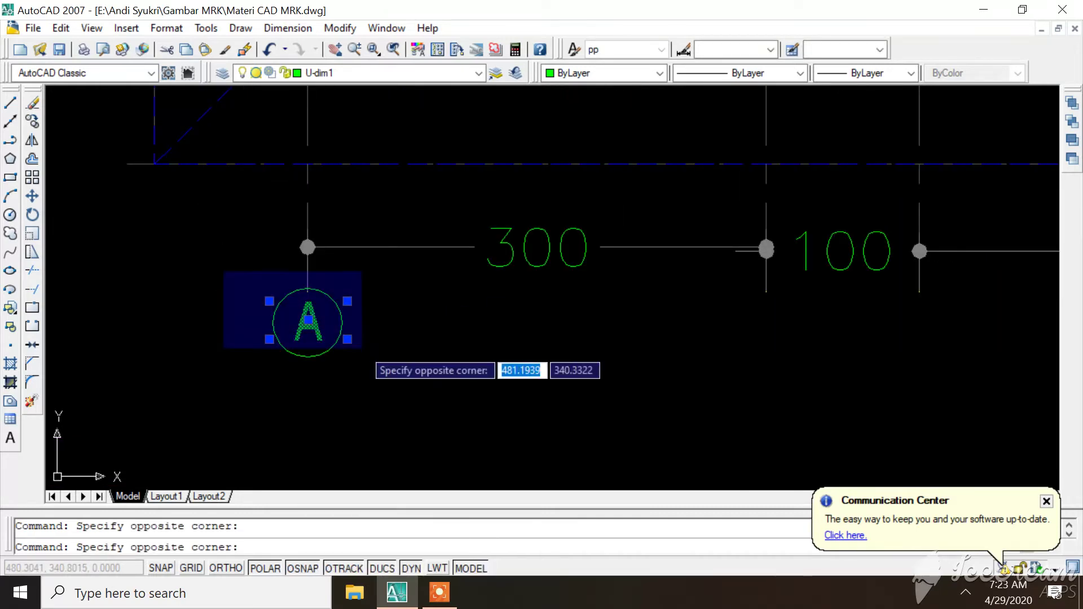
left_click(362, 348)
right_click(266, 338)
left_click(314, 411)
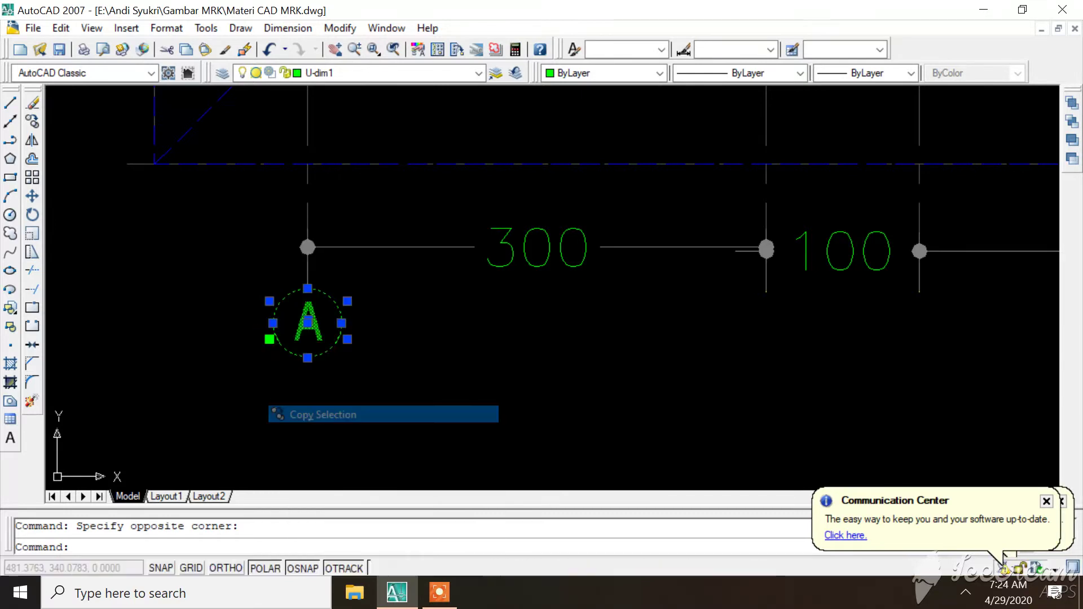
scroll(308, 309, "up", 2)
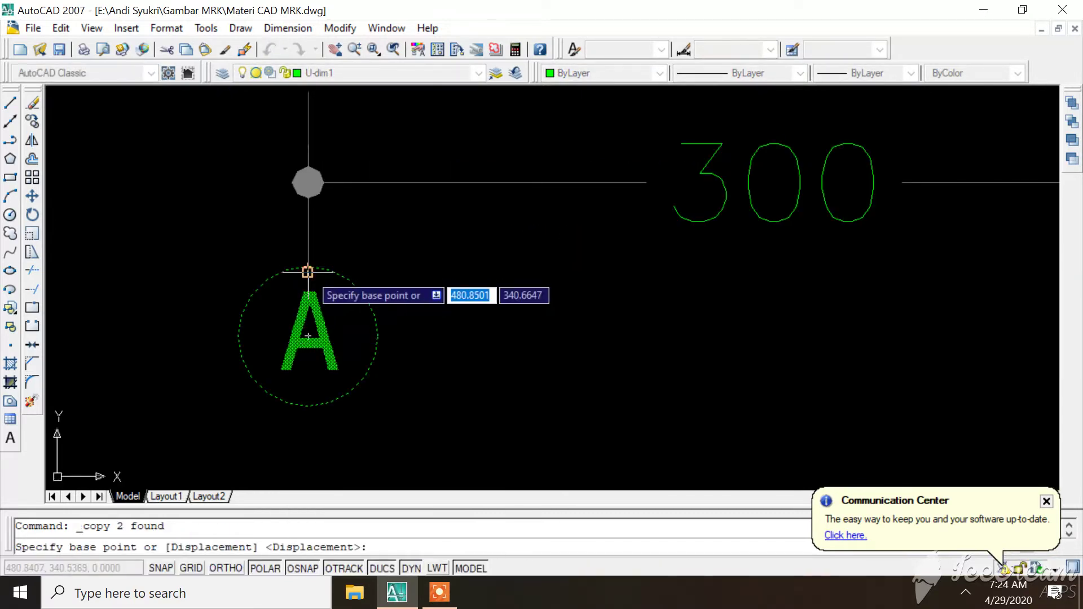
left_click(307, 272)
Step: Place bubble copies under the three remaining bottom grid lines and finish copying
scroll(67, 303, "down", 5)
scroll(369, 316, "up", 2)
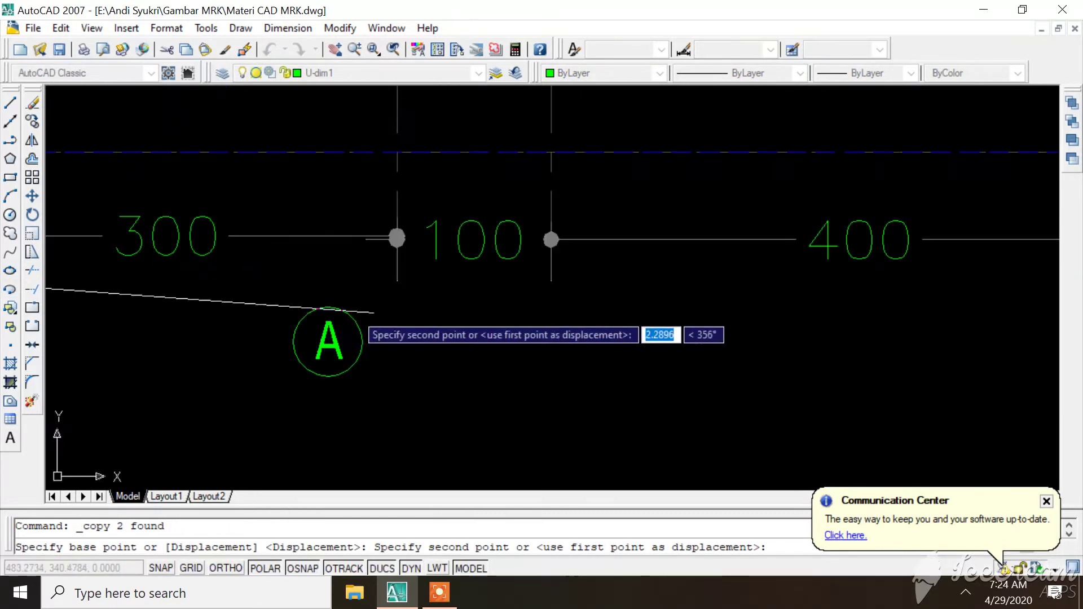
scroll(369, 316, "up", 1)
left_click(391, 271)
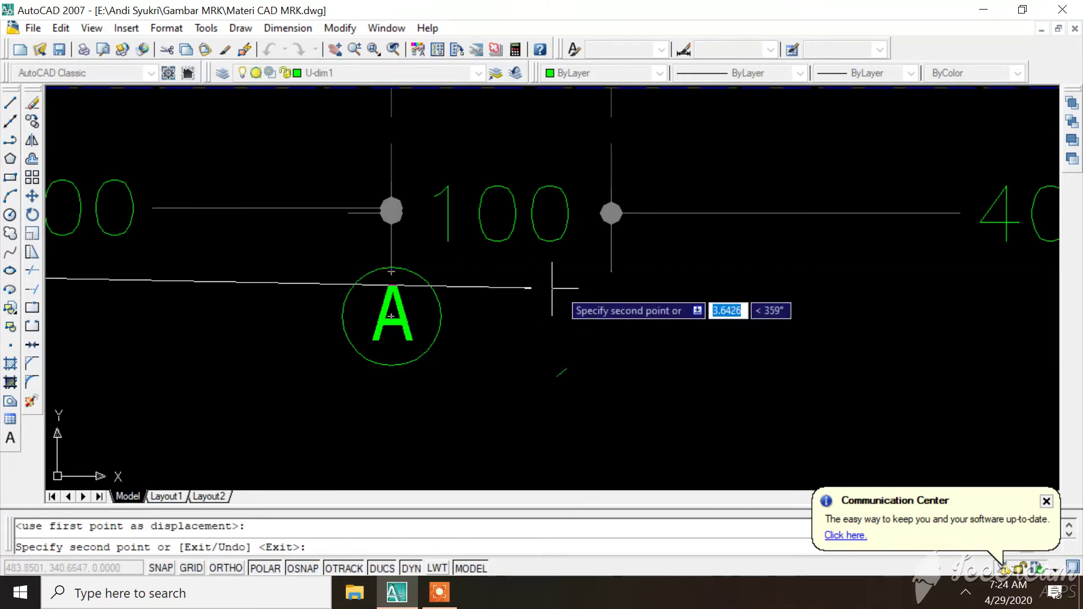
left_click(611, 271)
scroll(314, 282, "down", 2)
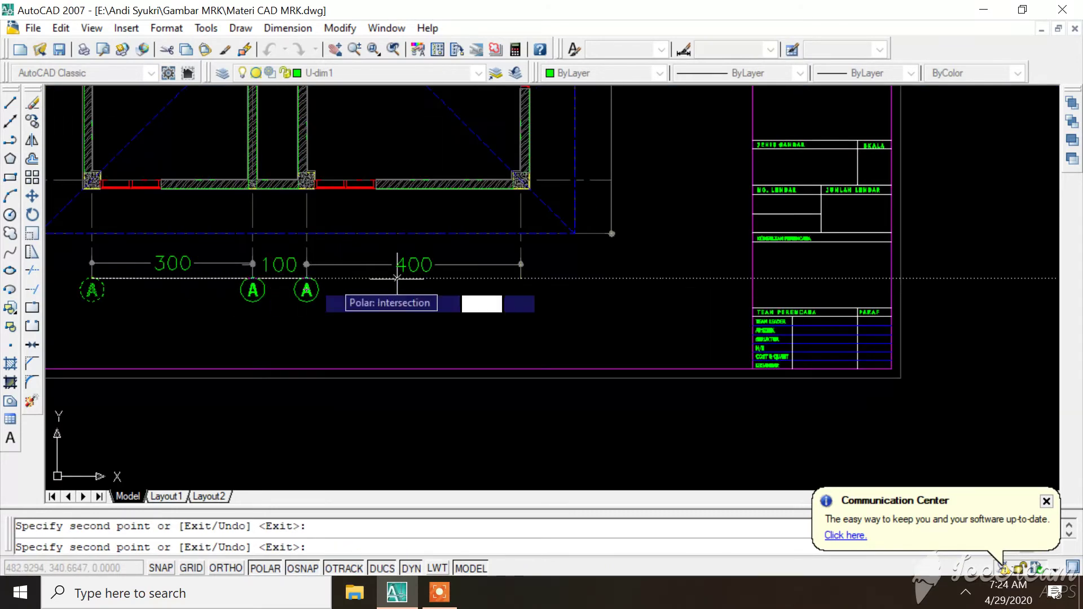
scroll(573, 271, "up", 3)
left_click(583, 273)
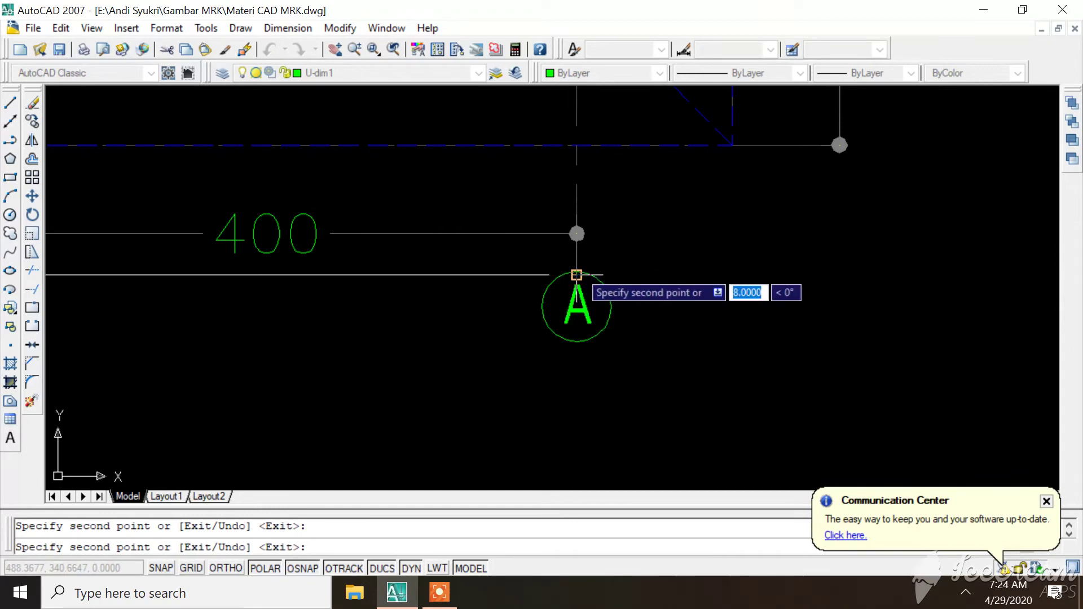
scroll(716, 298, "down", 3)
scroll(655, 269, "up", 2)
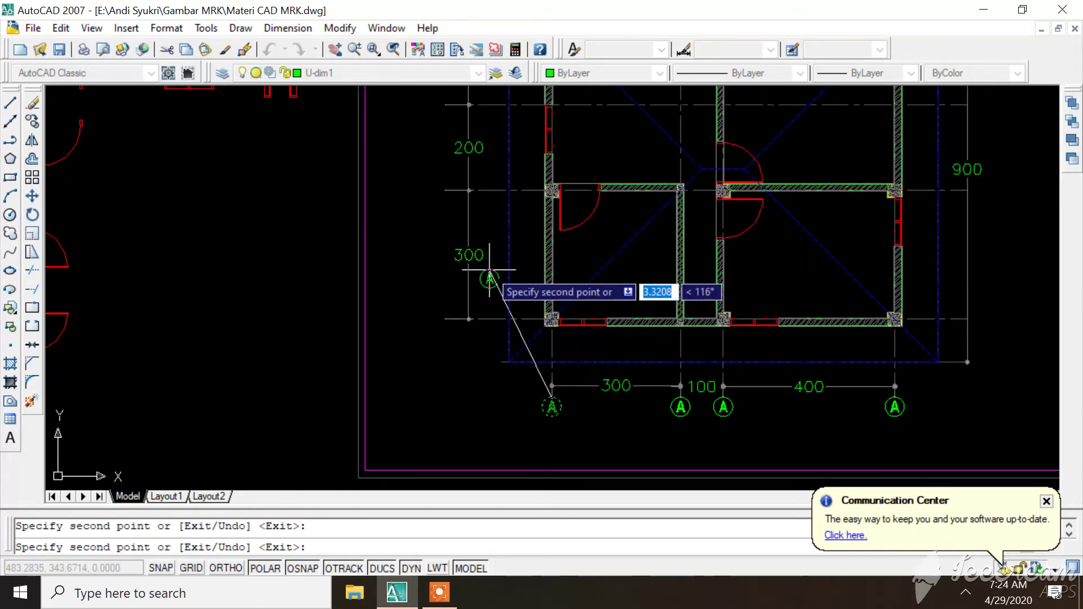
scroll(603, 402, "up", 2)
key("Return")
Step: Select the A grid bubble and copy it from the circle's right quadrant
scroll(573, 407, "up", 2)
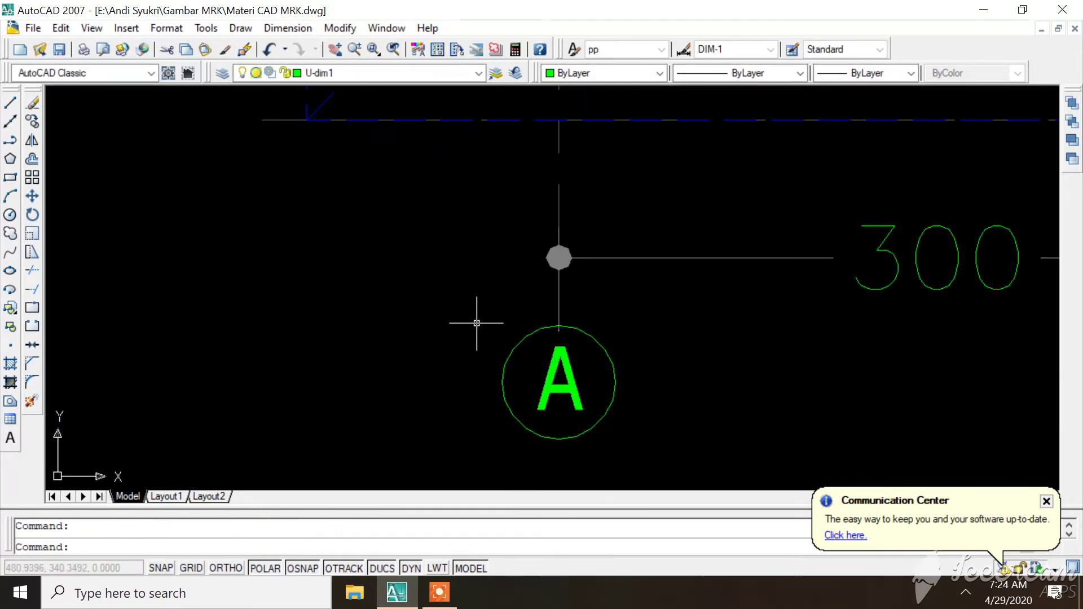
left_click(461, 305)
left_click(699, 474)
right_click(685, 435)
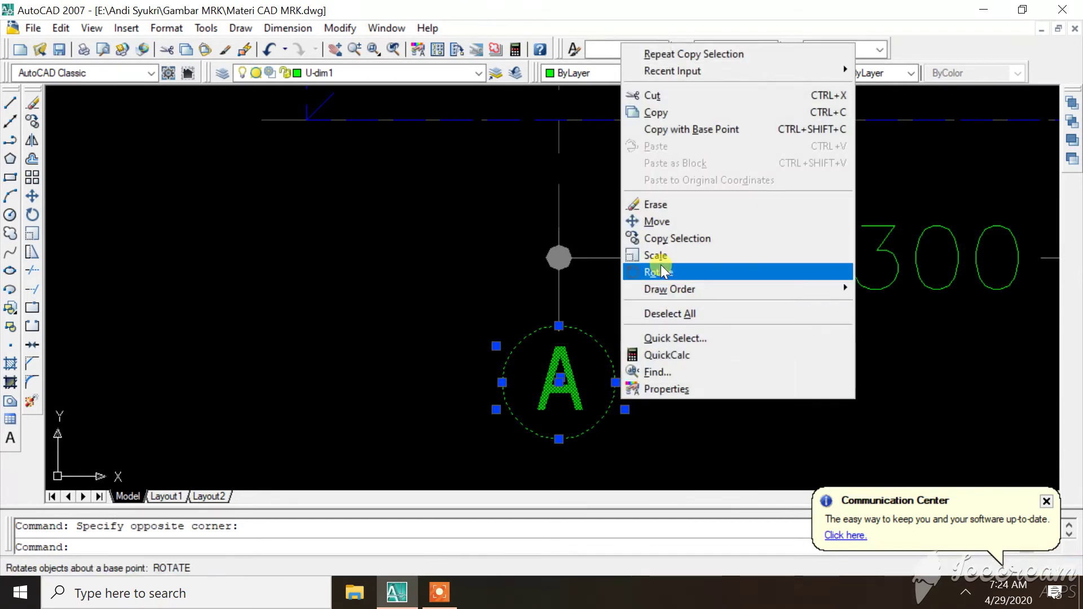
left_click(671, 238)
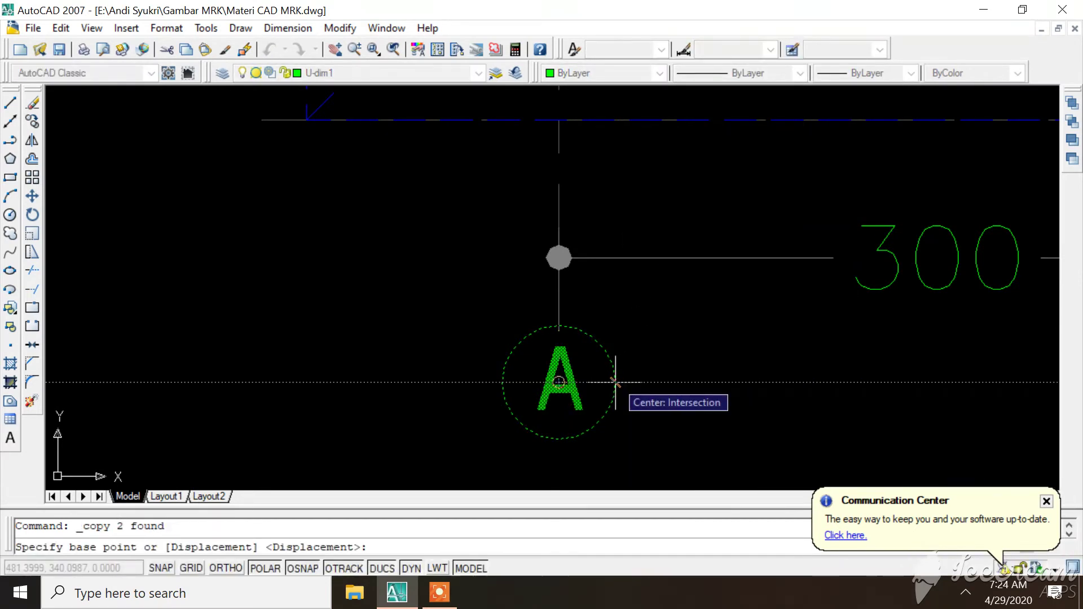
left_click(615, 382)
Step: Place bubble copies at the left ends of three horizontal grid lines, up to the top one
scroll(620, 394, "down", 3)
scroll(460, 286, "up", 1)
scroll(459, 291, "up", 1)
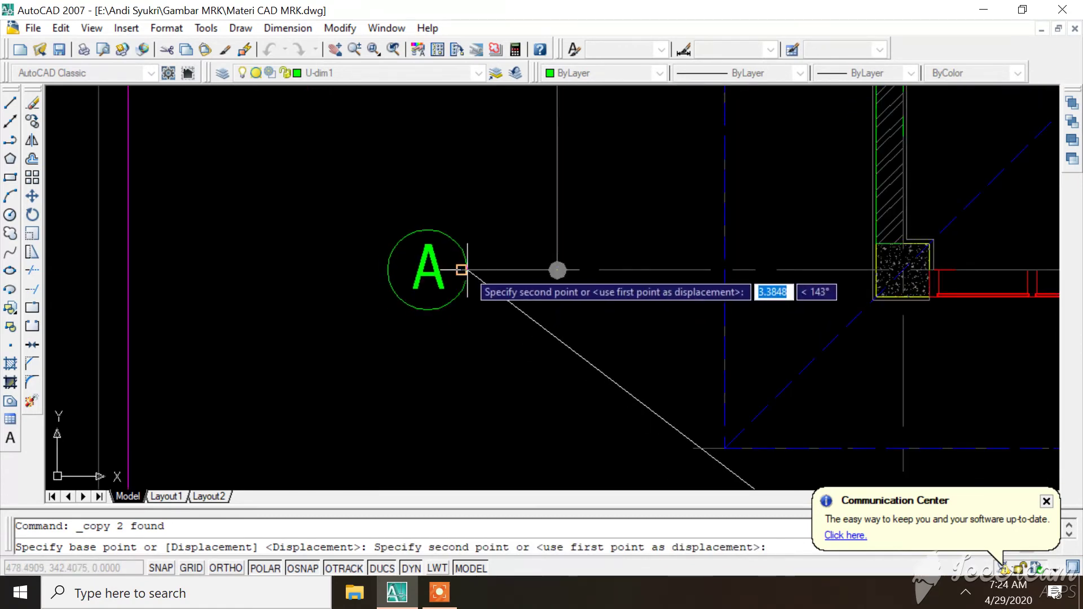
left_click(462, 270)
scroll(459, 276, "down", 3)
scroll(481, 259, "up", 2)
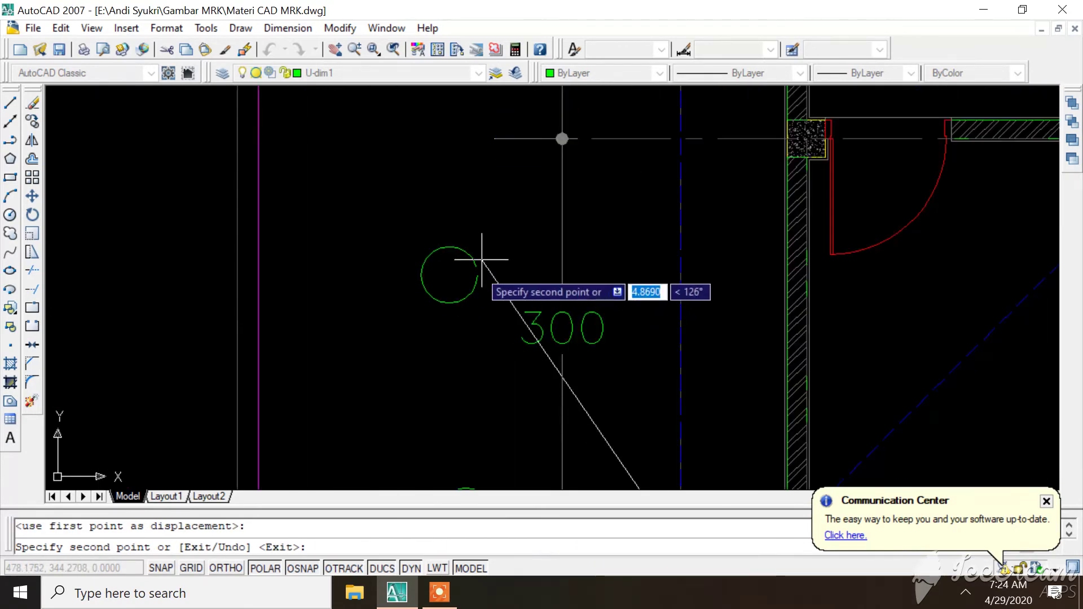
left_click(495, 138)
scroll(529, 242, "down", 3)
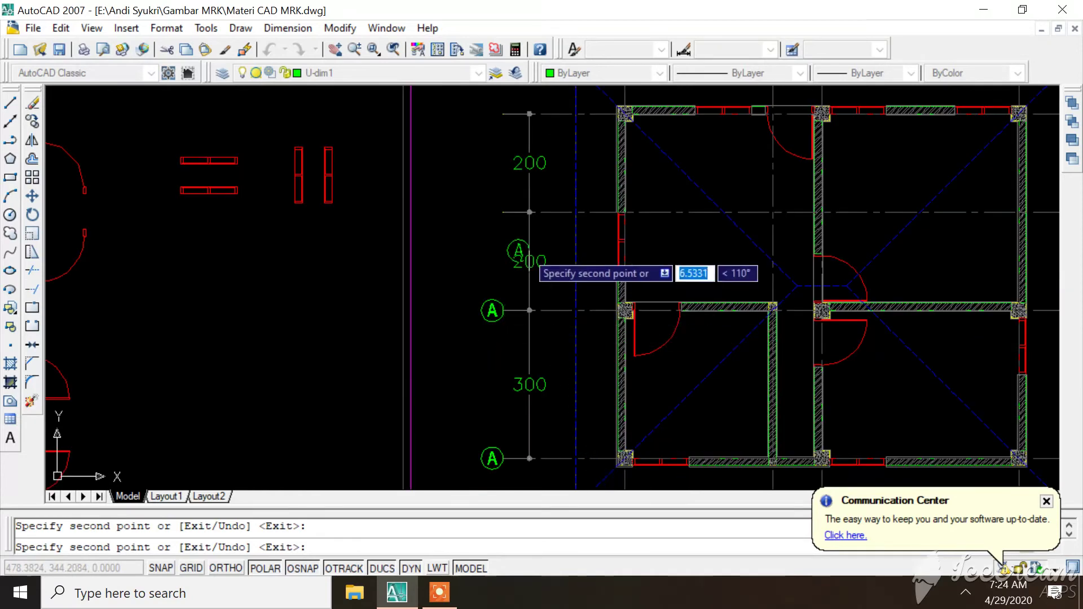
scroll(530, 261, "up", 3)
left_click(457, 138)
scroll(468, 409, "down", 4)
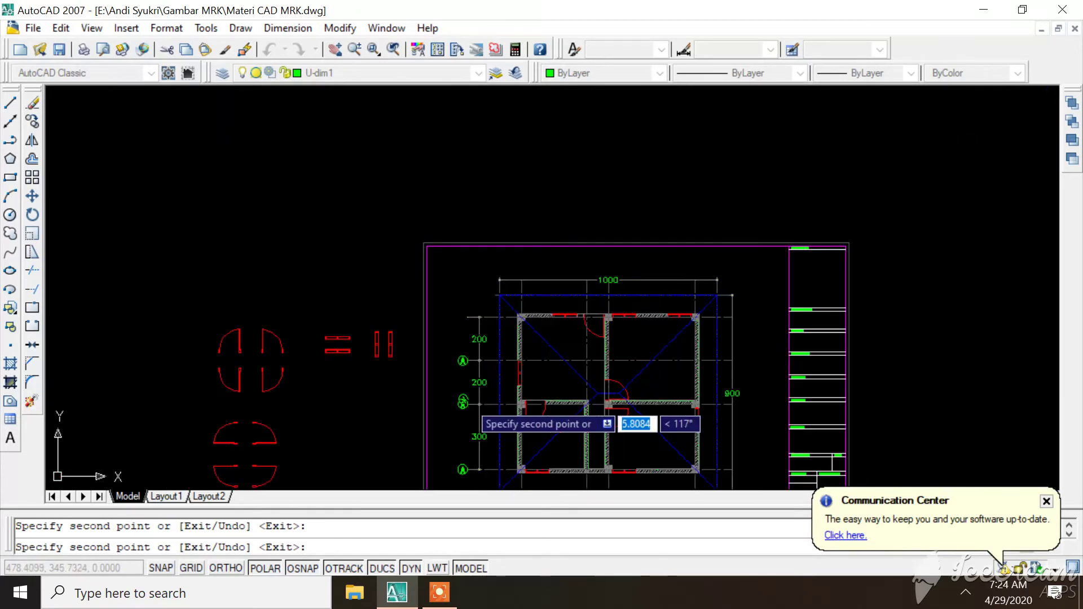
scroll(494, 284, "up", 4)
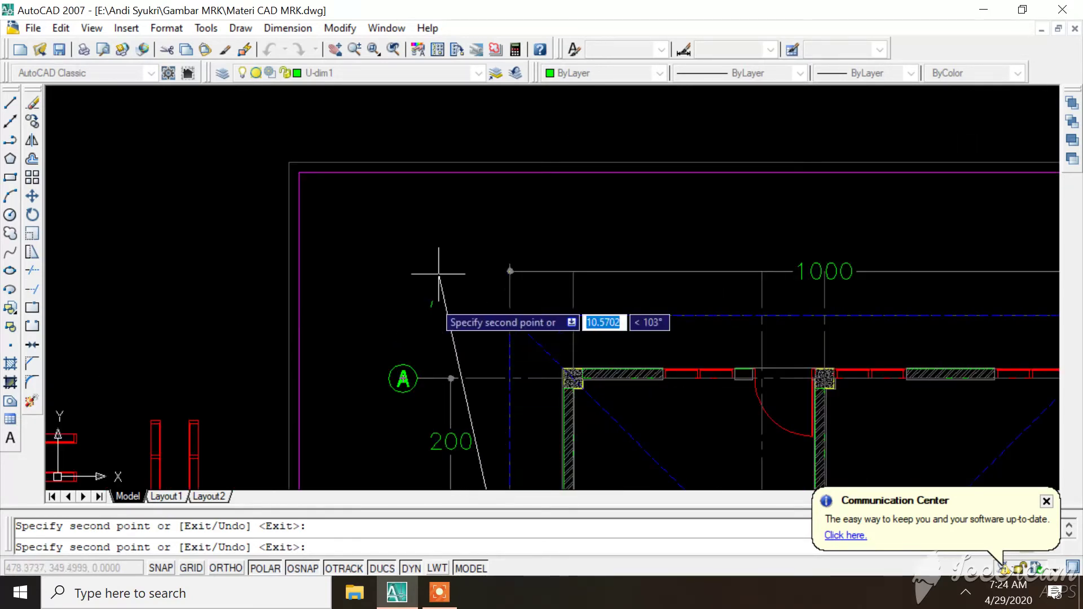
scroll(439, 273, "down", 4)
key("Escape")
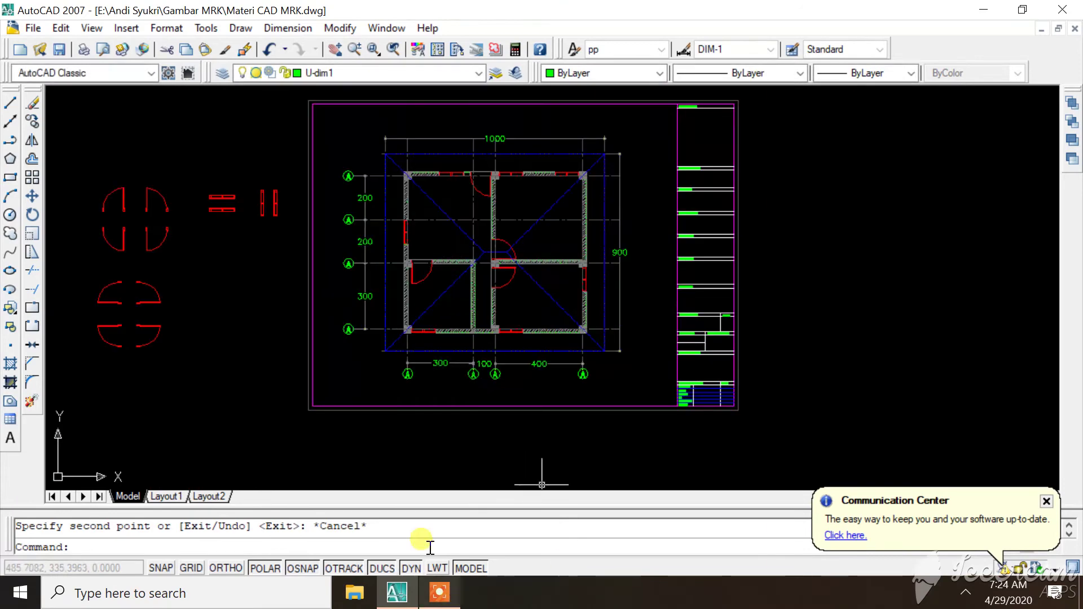
scroll(393, 402, "up", 3)
scroll(441, 341, "up", 3)
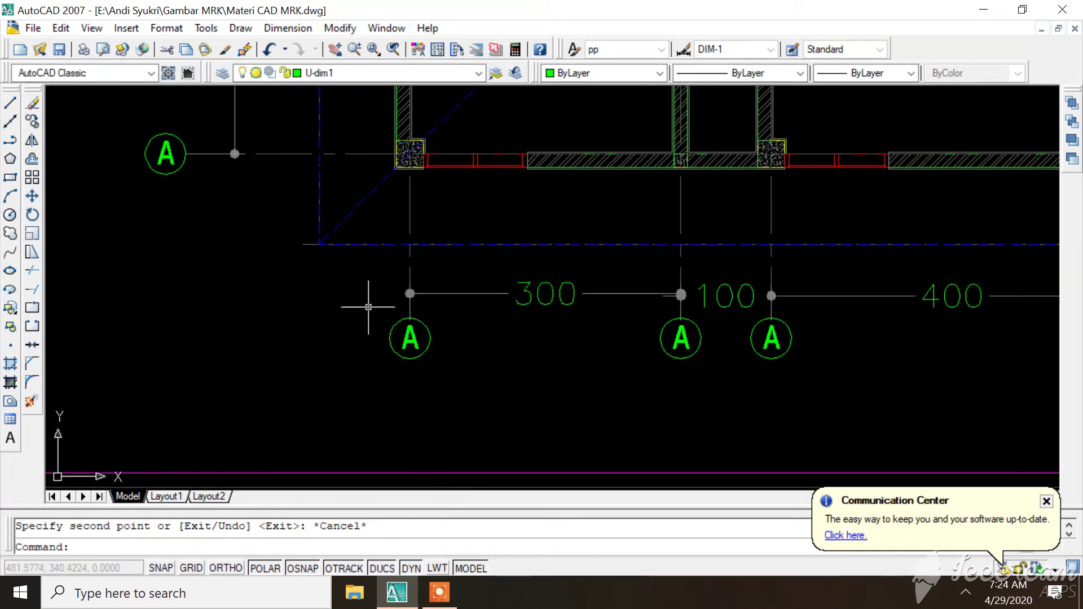
Step: Change the second bottom grid bubble's letter from A to B
left_click(691, 347)
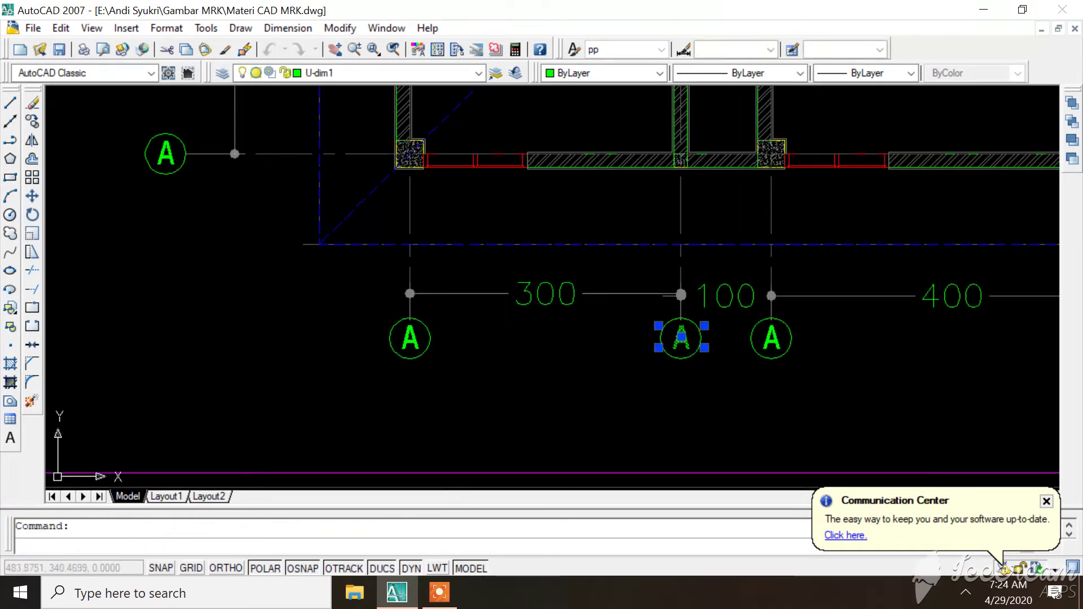
double_click(681, 338)
type("B")
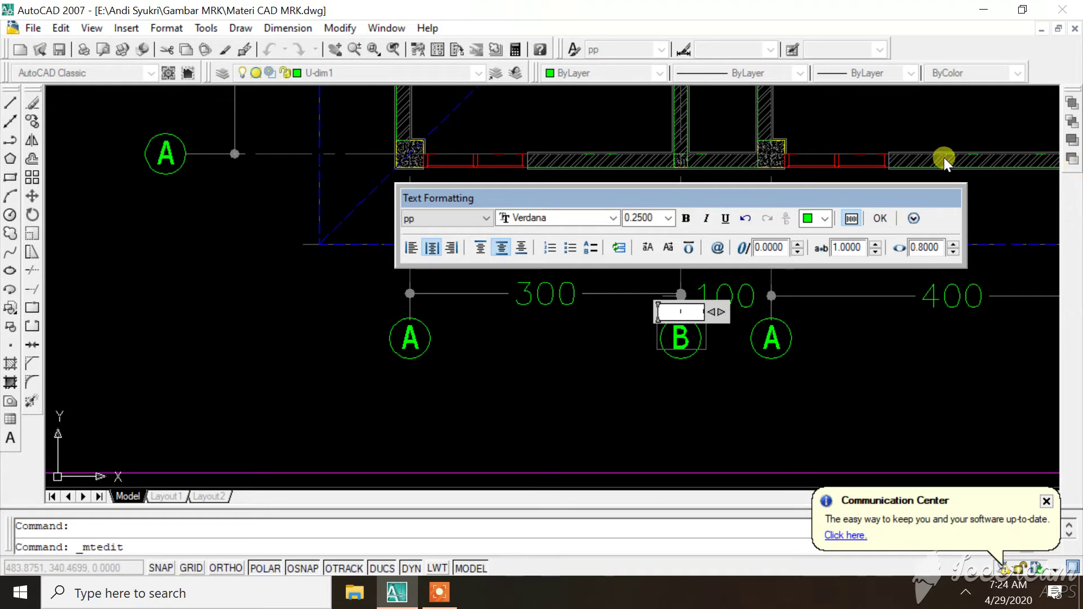
left_click(880, 218)
left_click(449, 603)
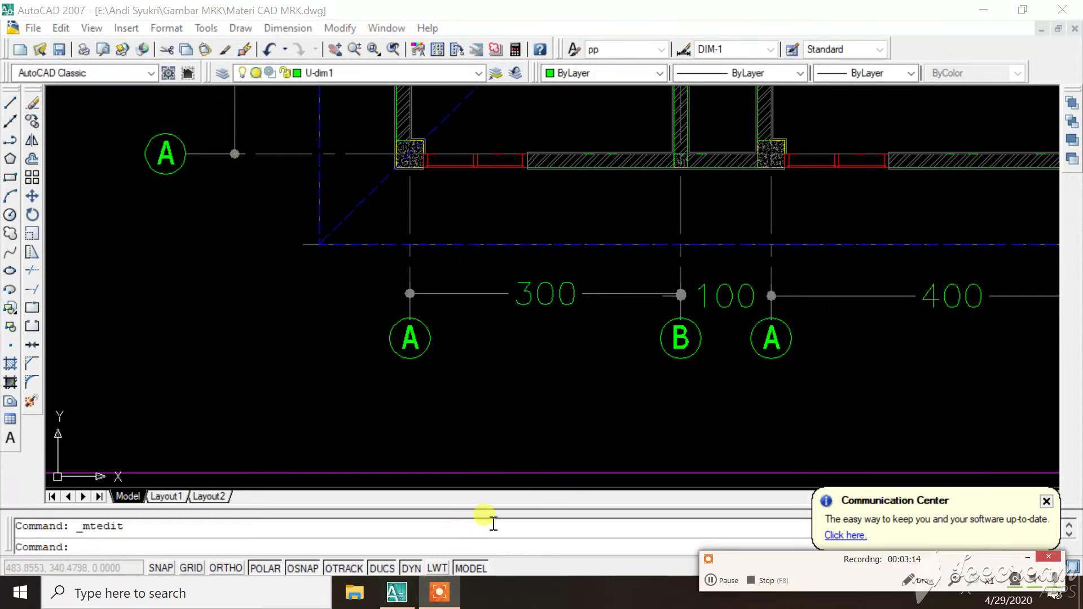
left_click(721, 571)
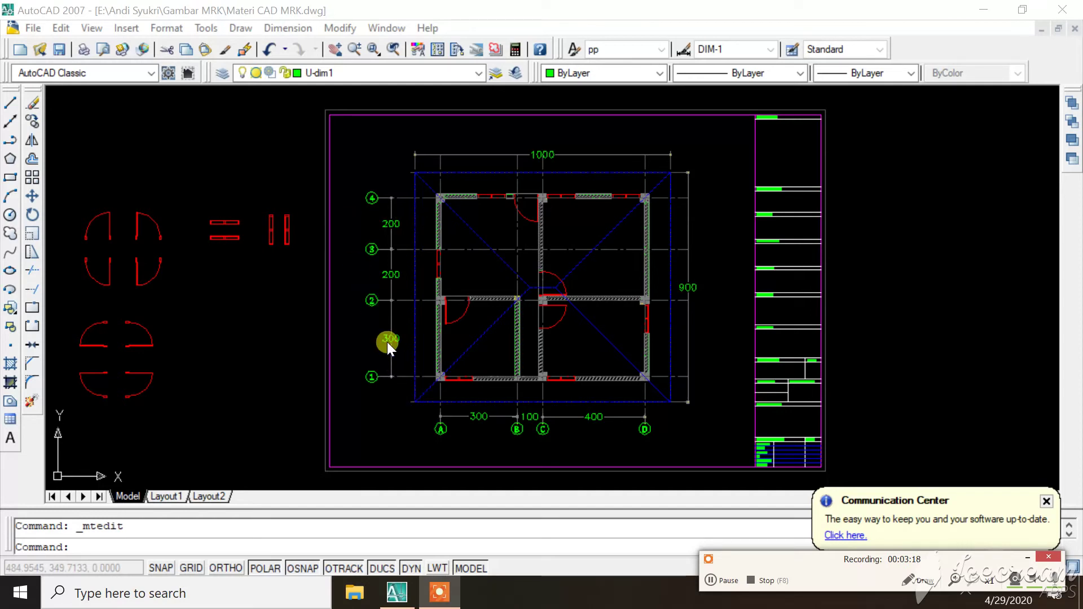
Step: Switch the current layer to U-teks1 from the Layers toolbar list
scroll(387, 342, "up", 2)
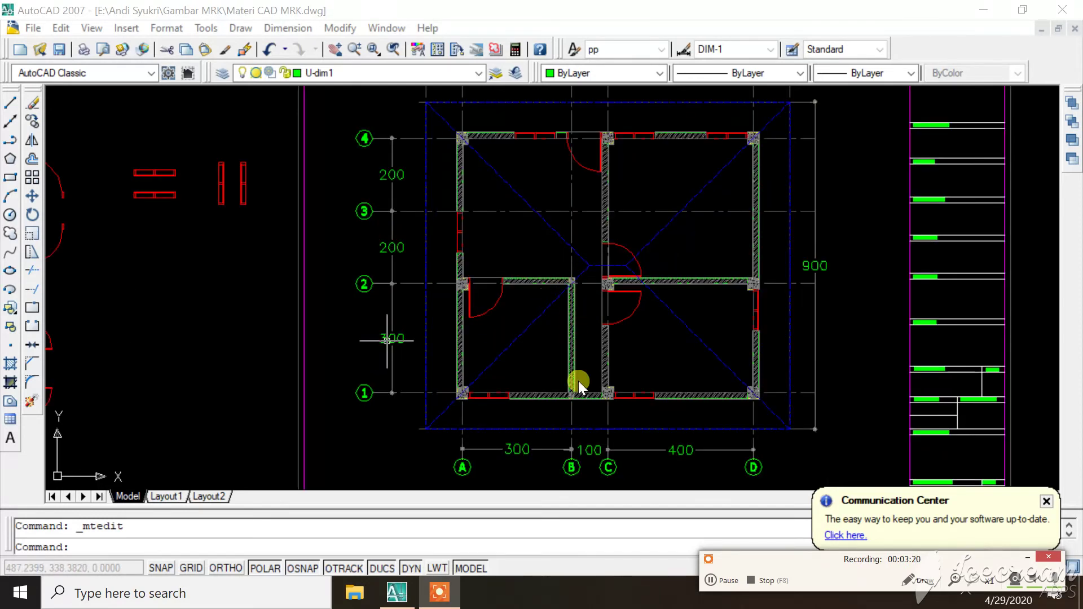
left_click(481, 70)
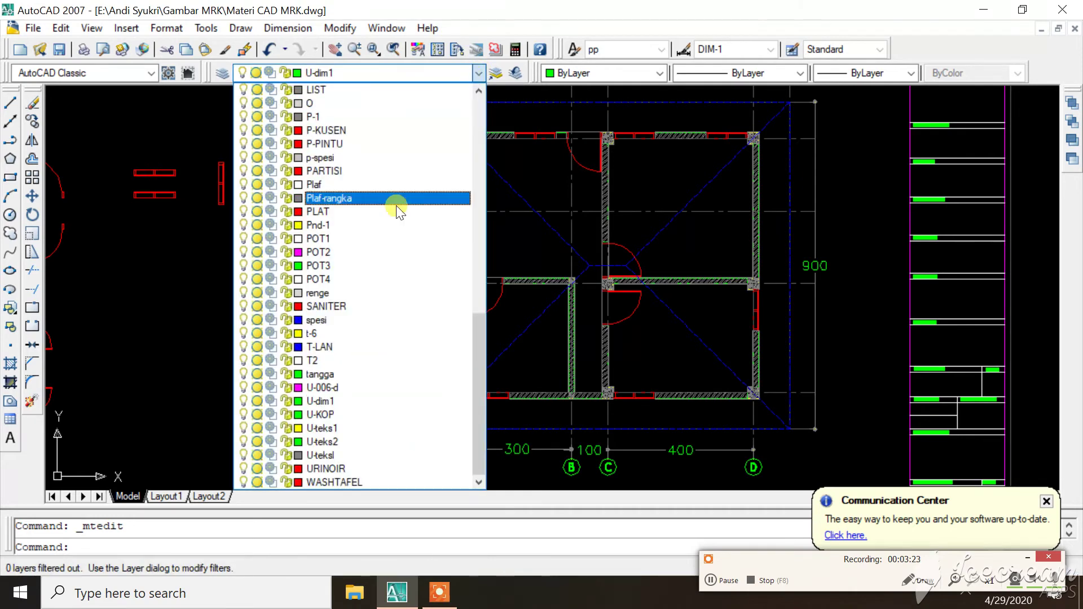
left_click(343, 434)
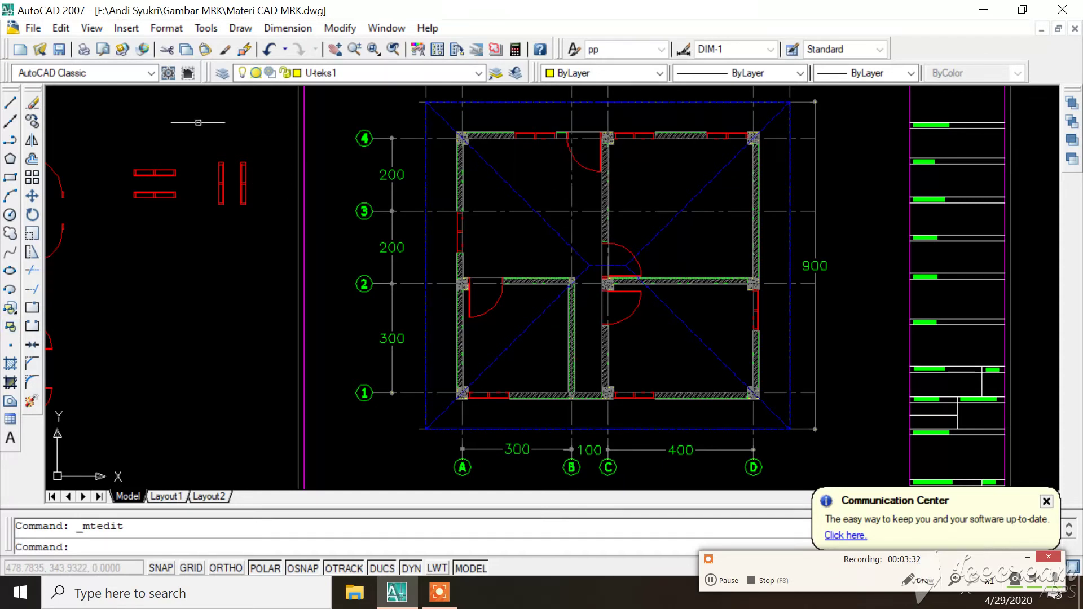
Step: Draw a multiline text box in the upper-left room and type 'Lobby'
left_click(10, 437)
scroll(576, 194, "up", 2)
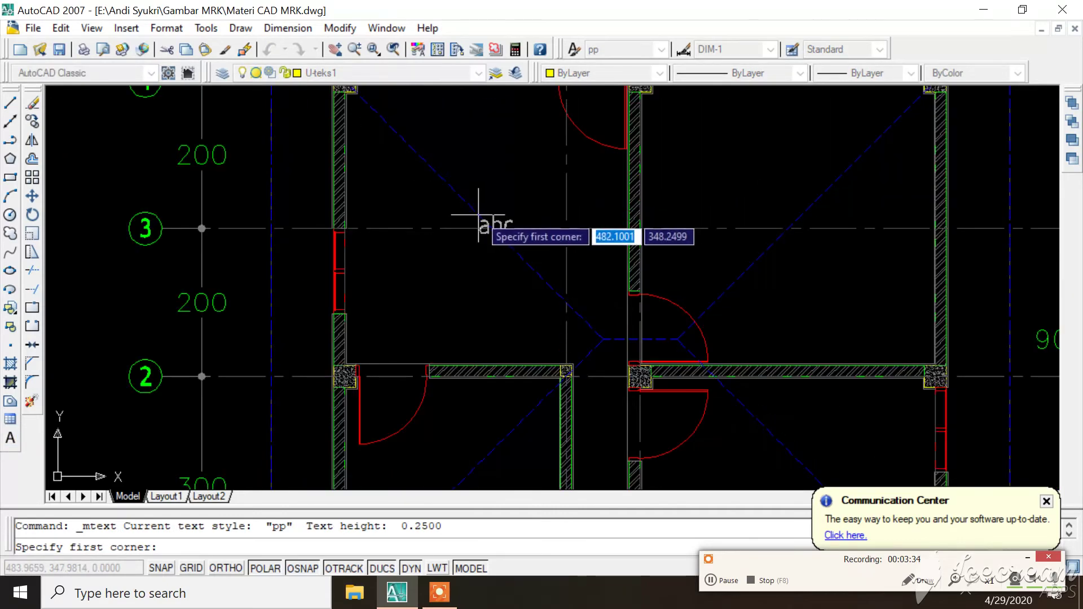
scroll(430, 213, "up", 2)
left_click(424, 211)
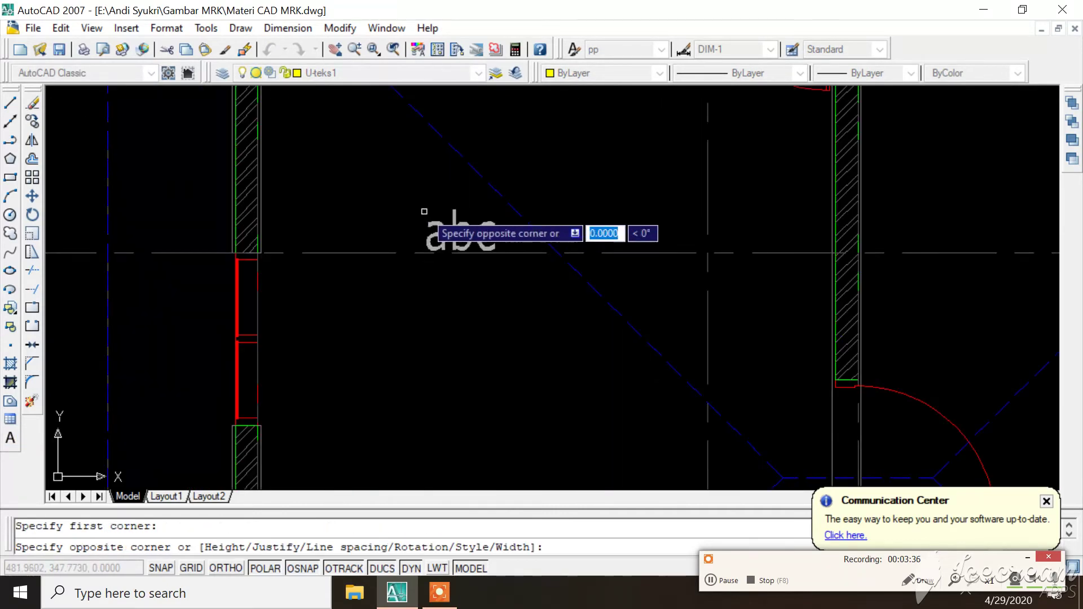
left_click(641, 241)
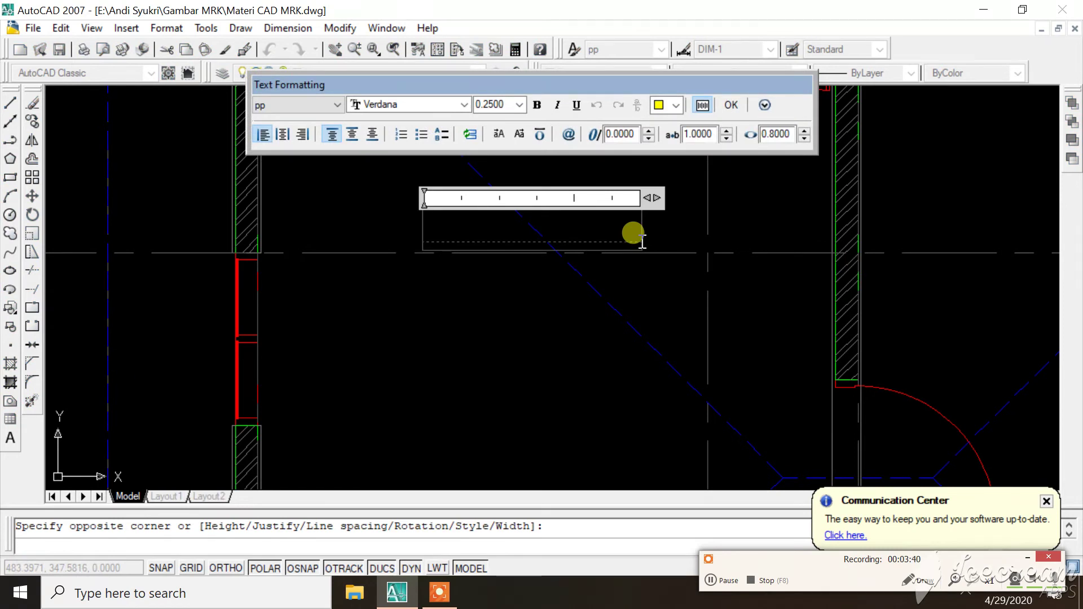
type("Lobby")
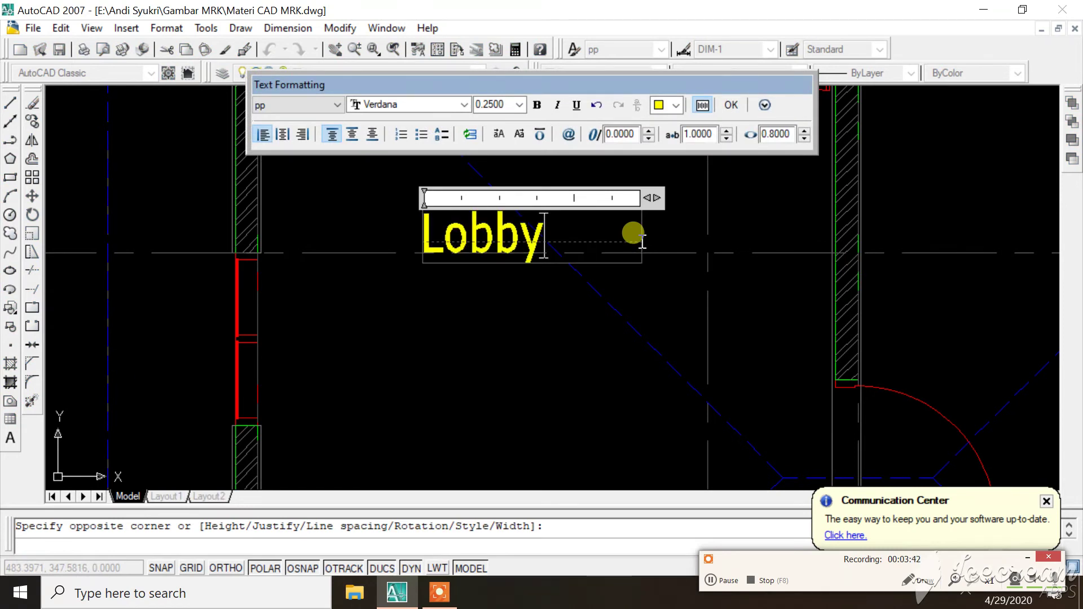
Step: Set the Lobby text height to 0.15 and finish the label
scroll(620, 243, "down", 2)
scroll(602, 250, "down", 2)
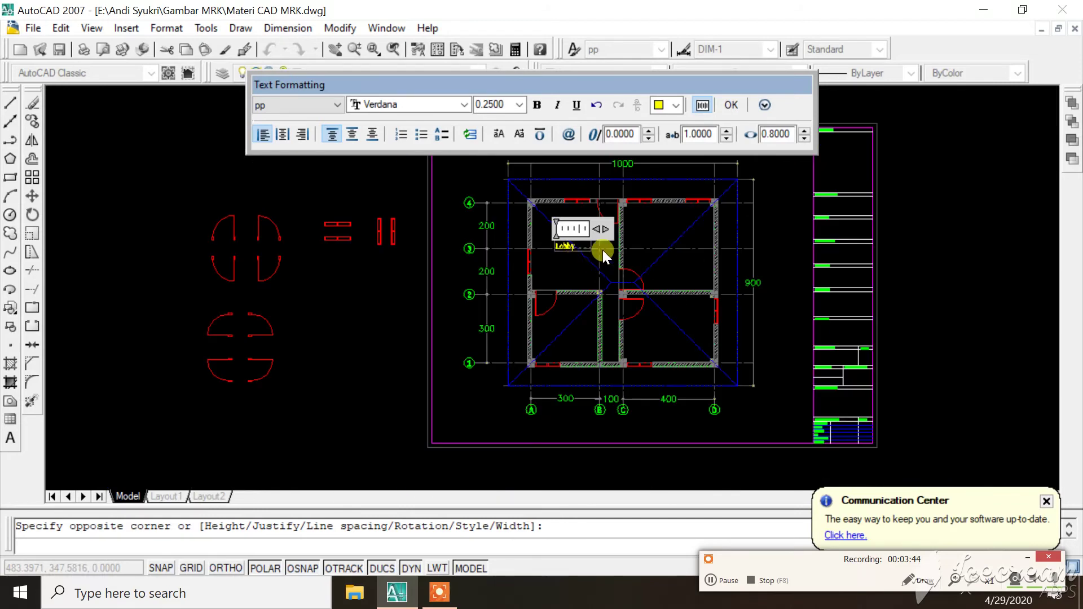
scroll(564, 242, "up", 2)
left_click_drag(524, 238, 458, 239)
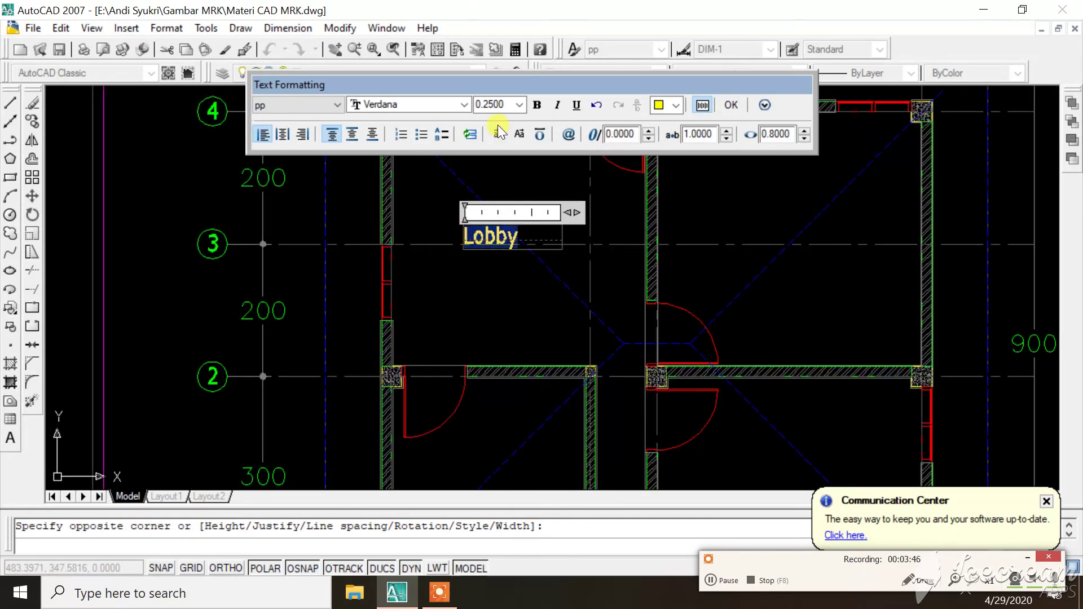
left_click(496, 104)
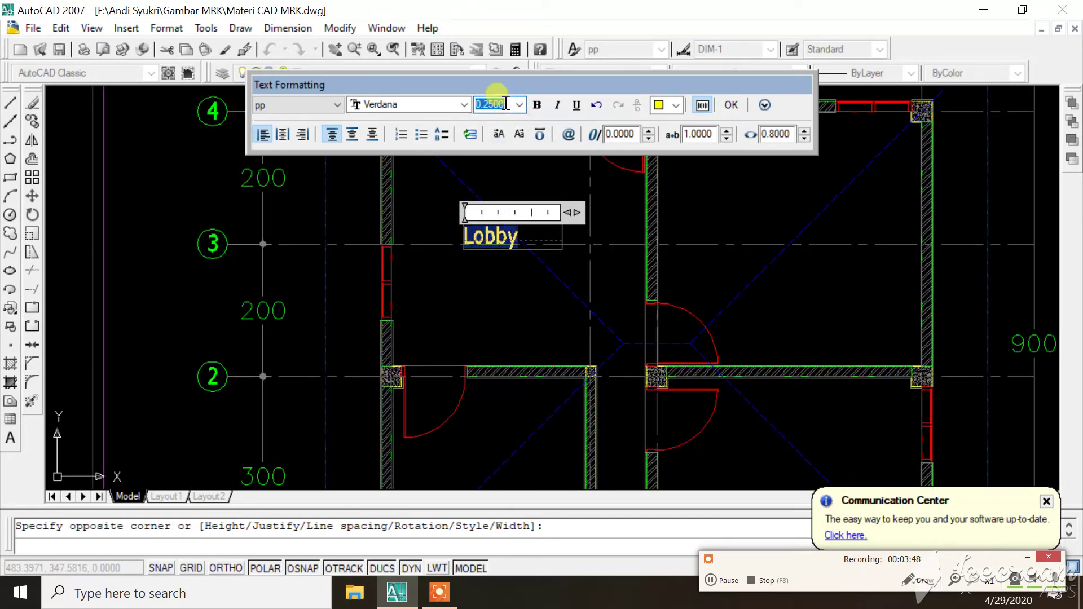
type("0.")
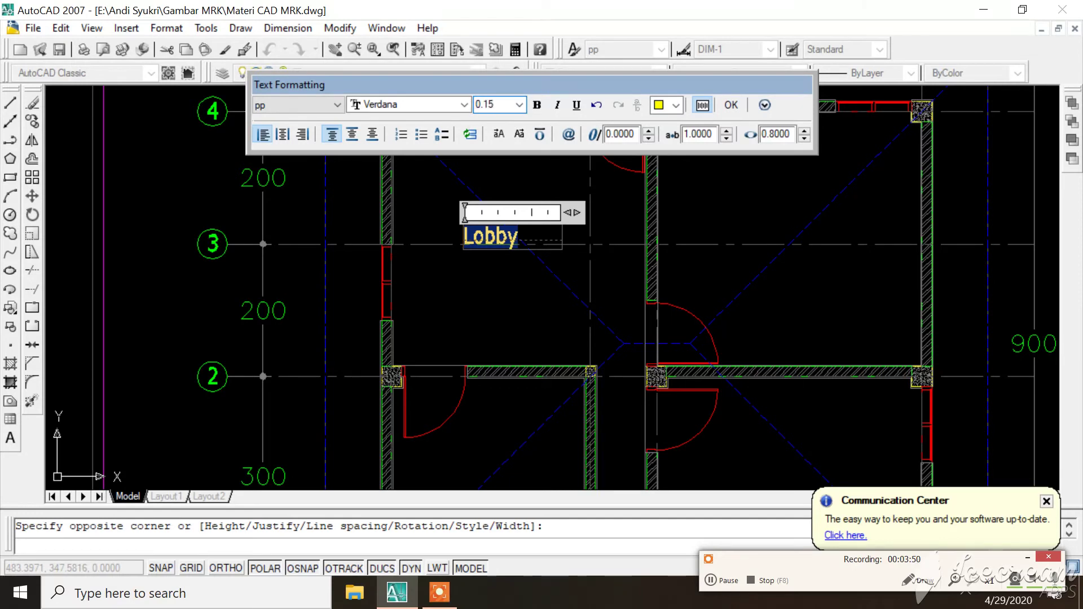
key("Return")
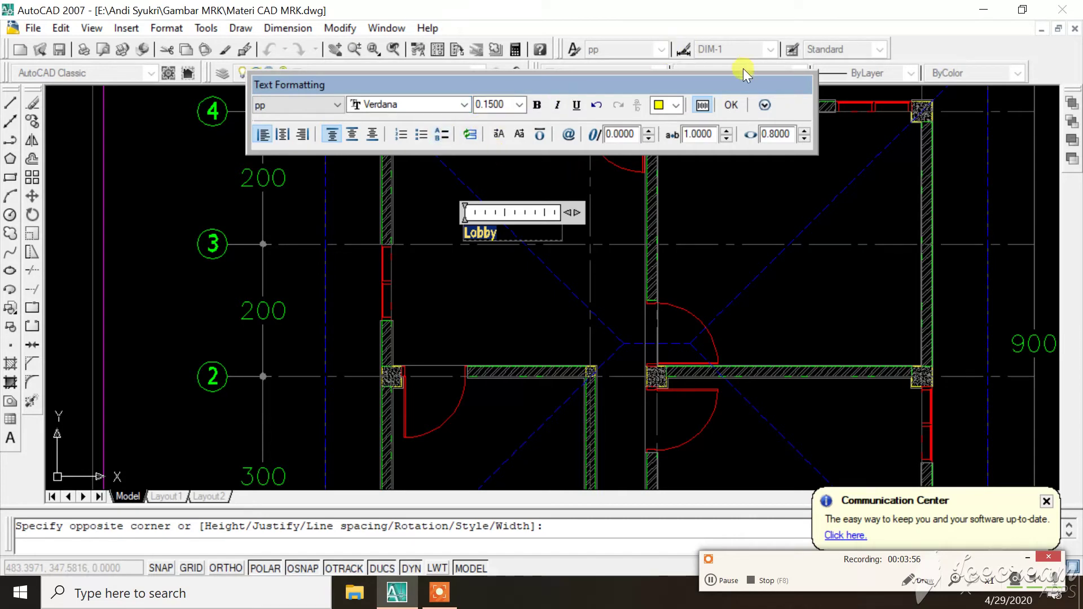
left_click(731, 106)
scroll(479, 232, "up", 4)
Step: Try the text-1, ROMANS, R and ROMANS-1 text styles on the Lobby label
left_click(454, 220)
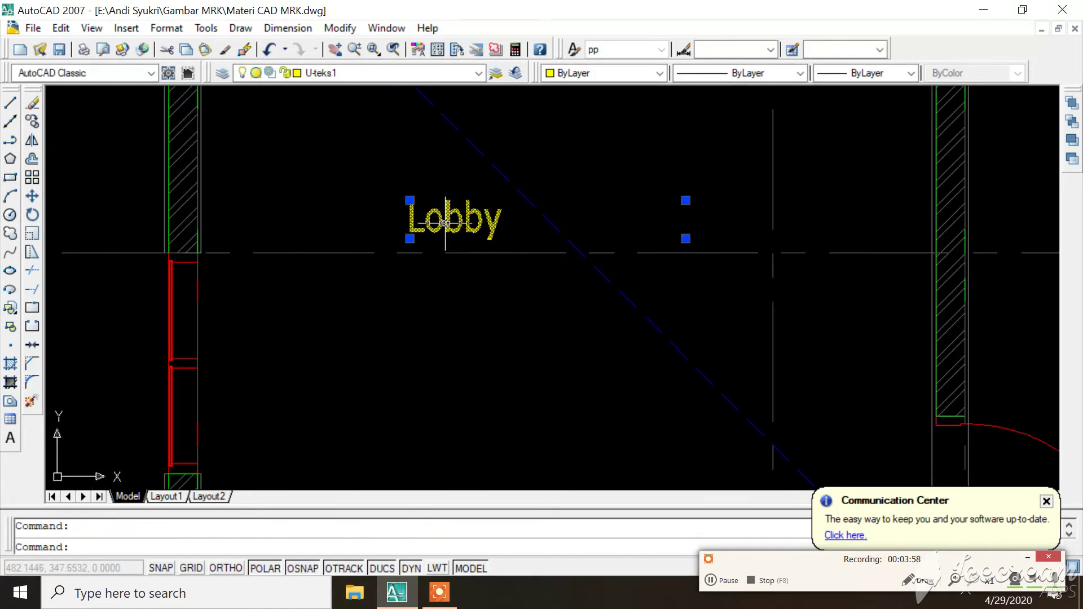
left_click(661, 49)
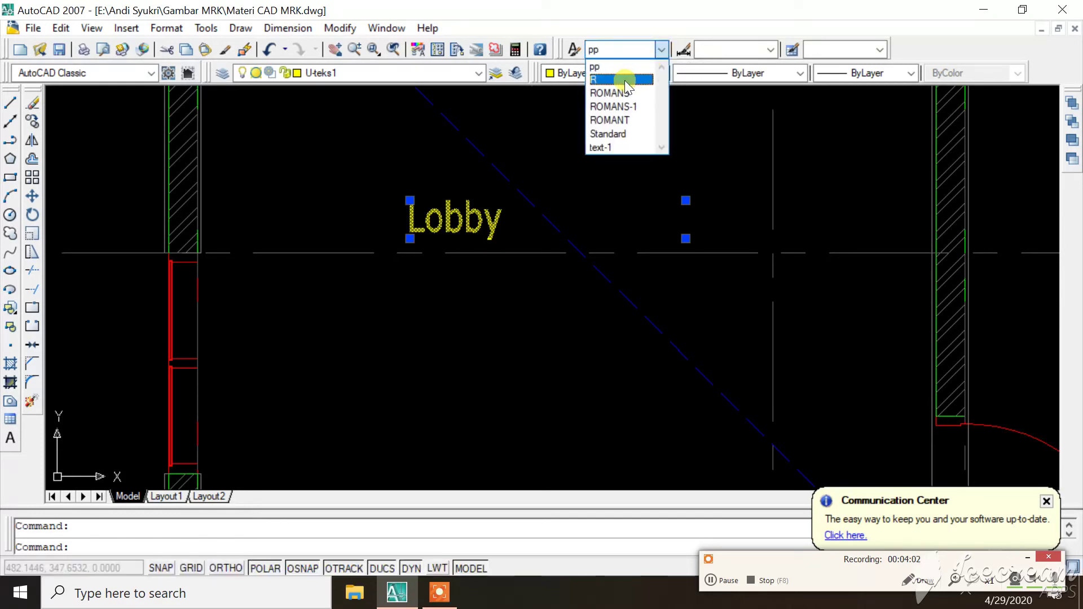
left_click(620, 147)
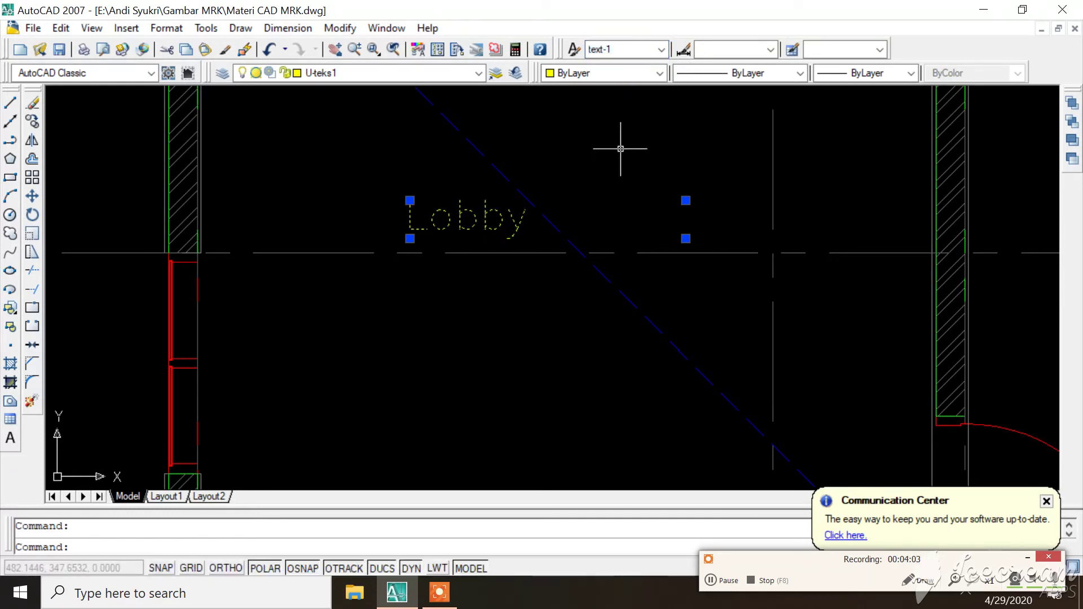
left_click(661, 49)
left_click(635, 94)
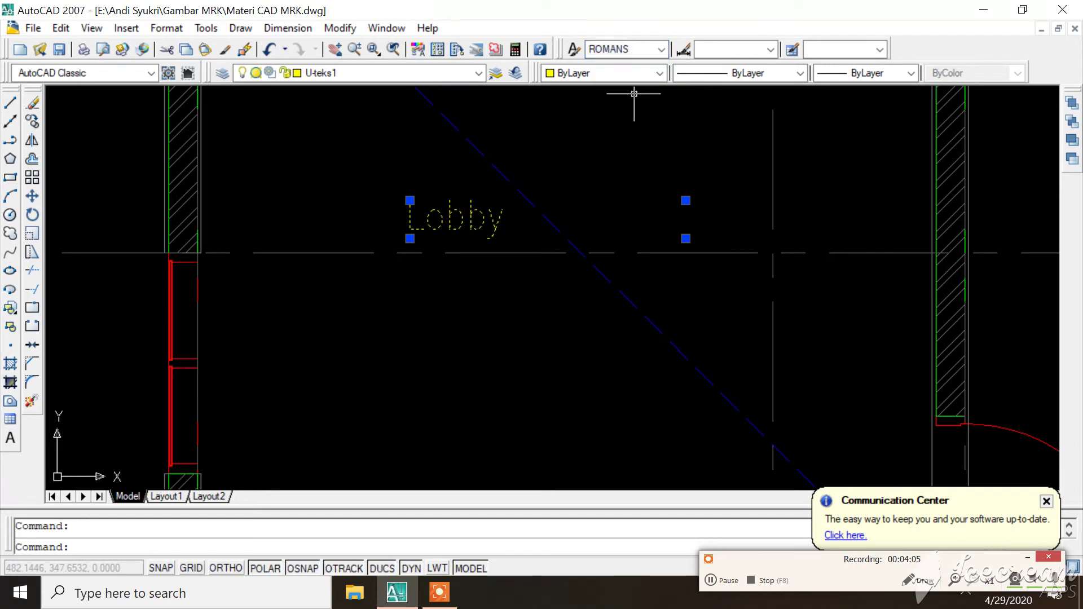
left_click(661, 50)
left_click(654, 73)
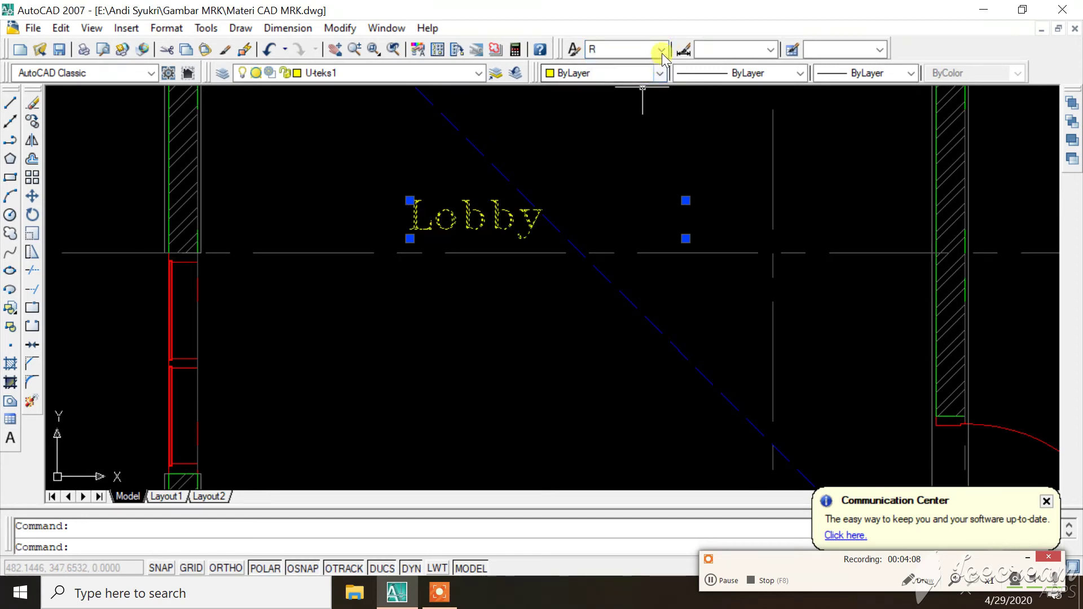
left_click(661, 50)
left_click(647, 107)
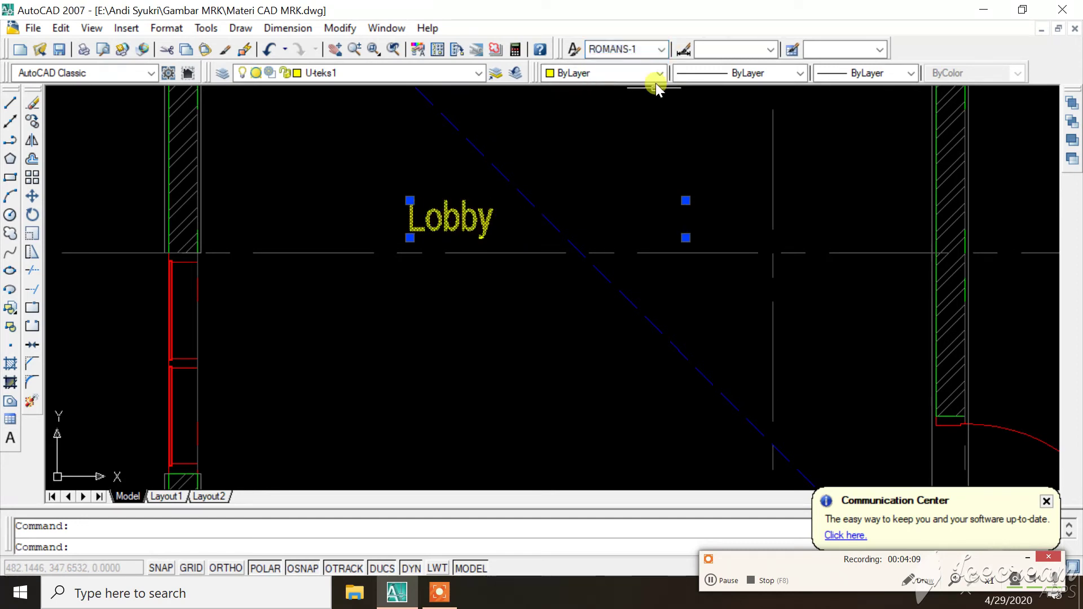
Step: Try ROMANT and ROMANS on Lobby, then settle on ROMANS-1
left_click(661, 50)
left_click(647, 116)
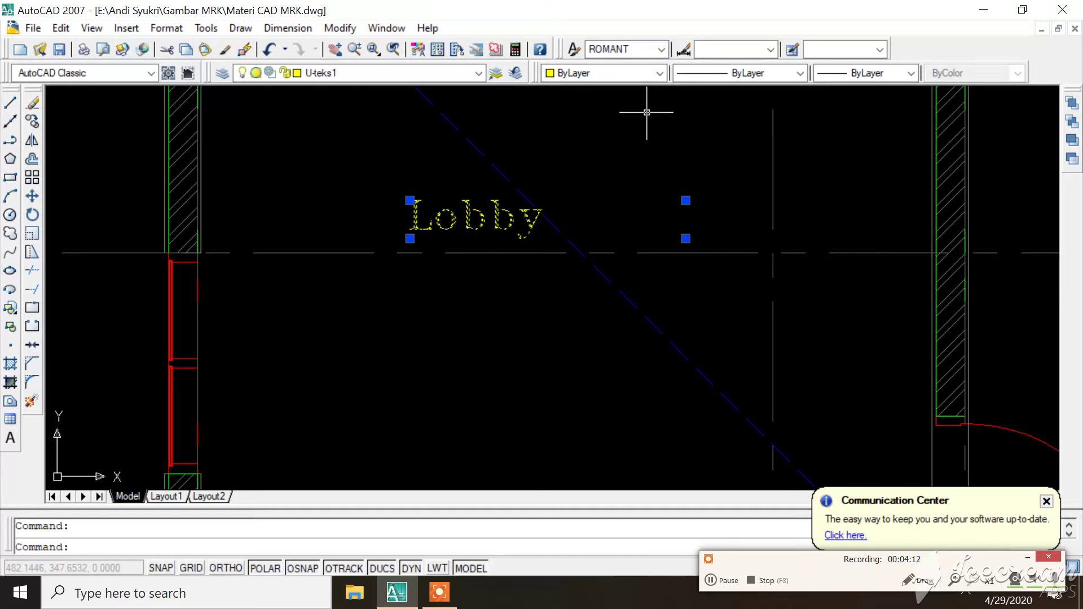
left_click(660, 49)
left_click(637, 88)
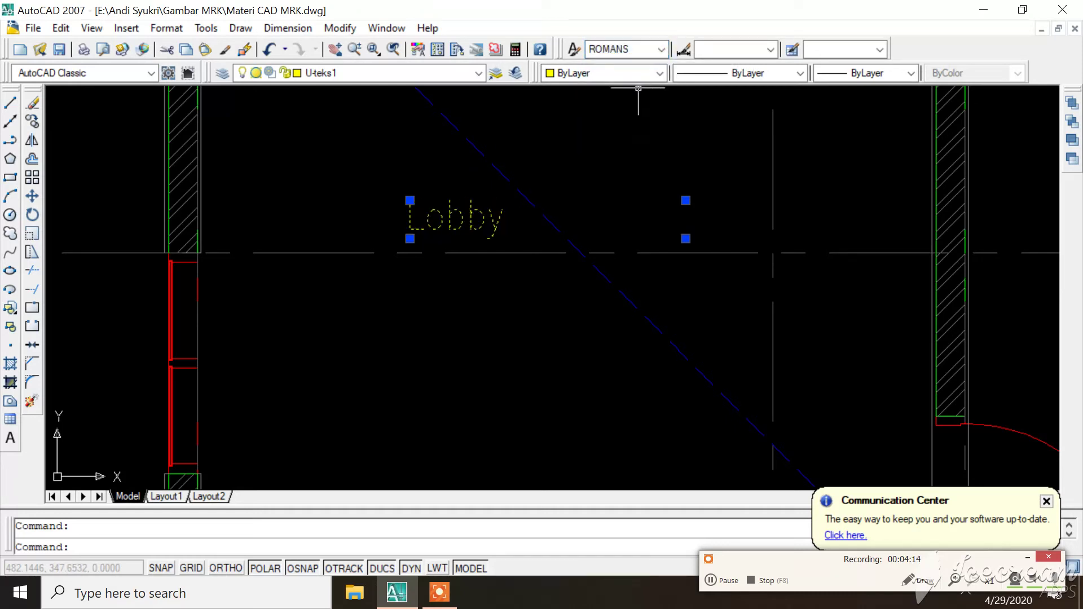
left_click(661, 49)
left_click(647, 107)
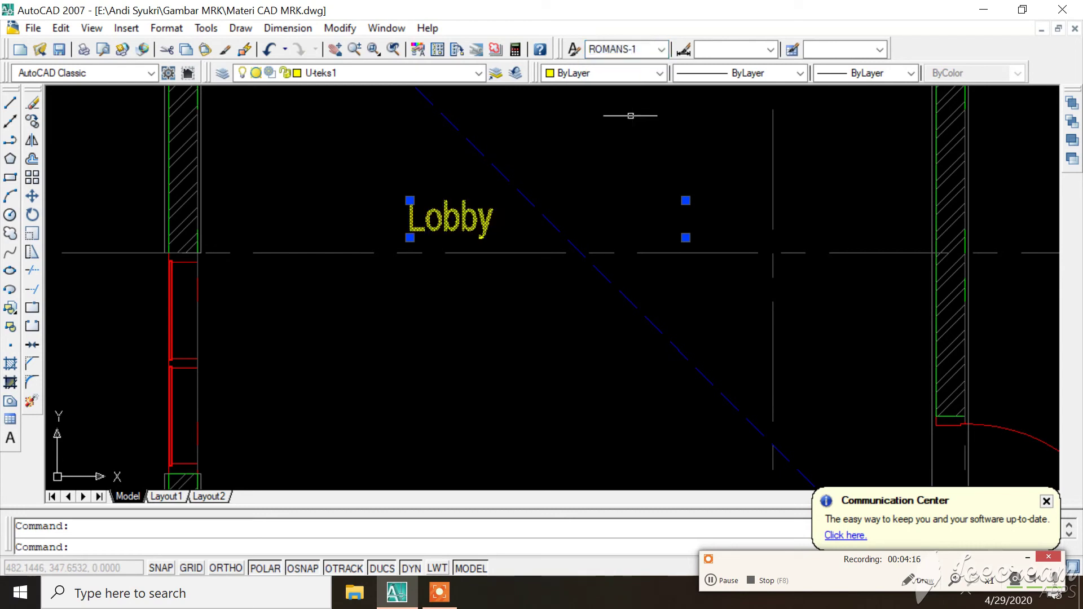
Step: Give the Lobby text Middle and Center alignment within its box
double_click(465, 214)
left_click_drag(496, 220, 367, 221)
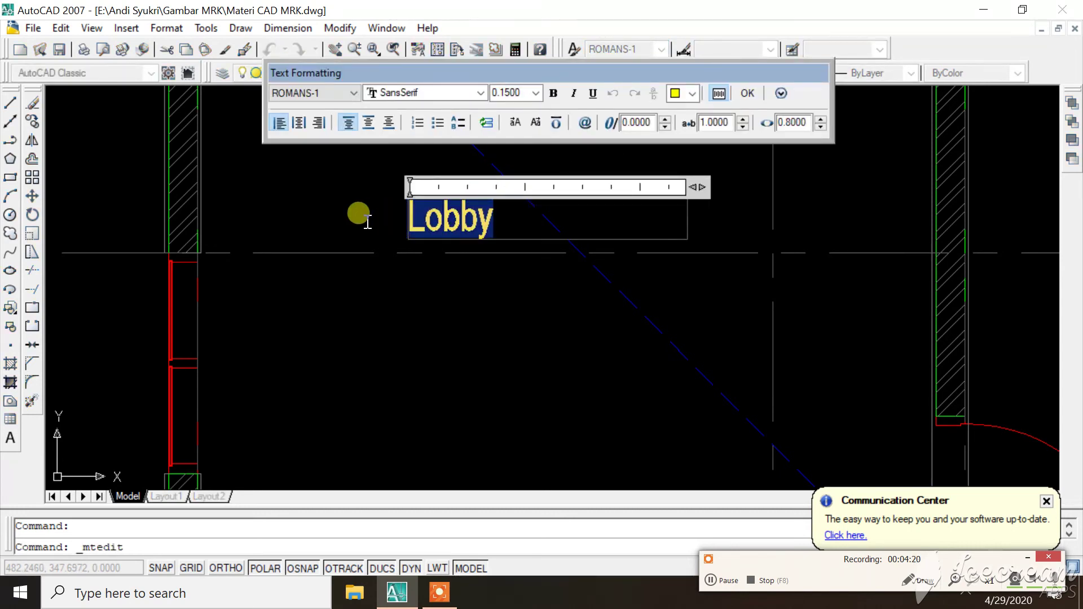
left_click(368, 123)
left_click(299, 122)
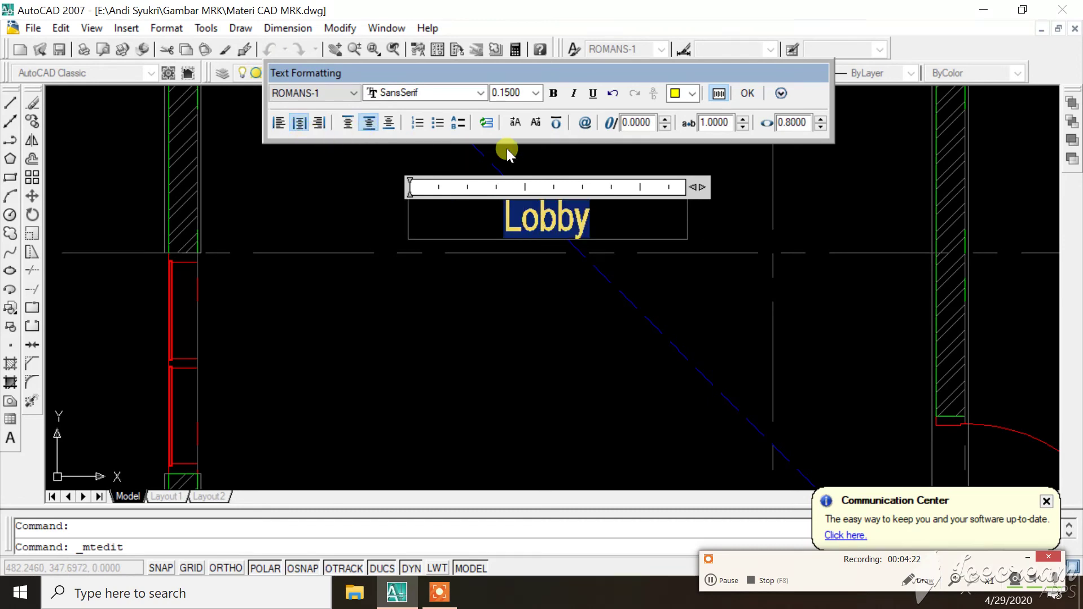
left_click(747, 93)
scroll(387, 235, "up", 2)
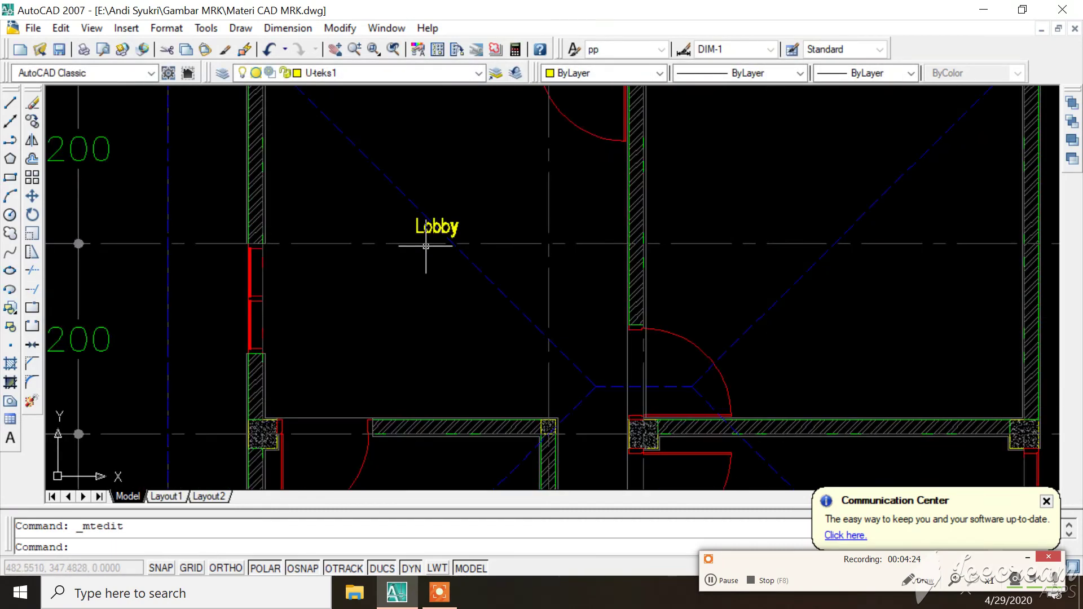
scroll(431, 241, "up", 2)
Step: Erase and retype the label's wording as 'Lobby'
left_click(446, 209)
double_click(453, 220)
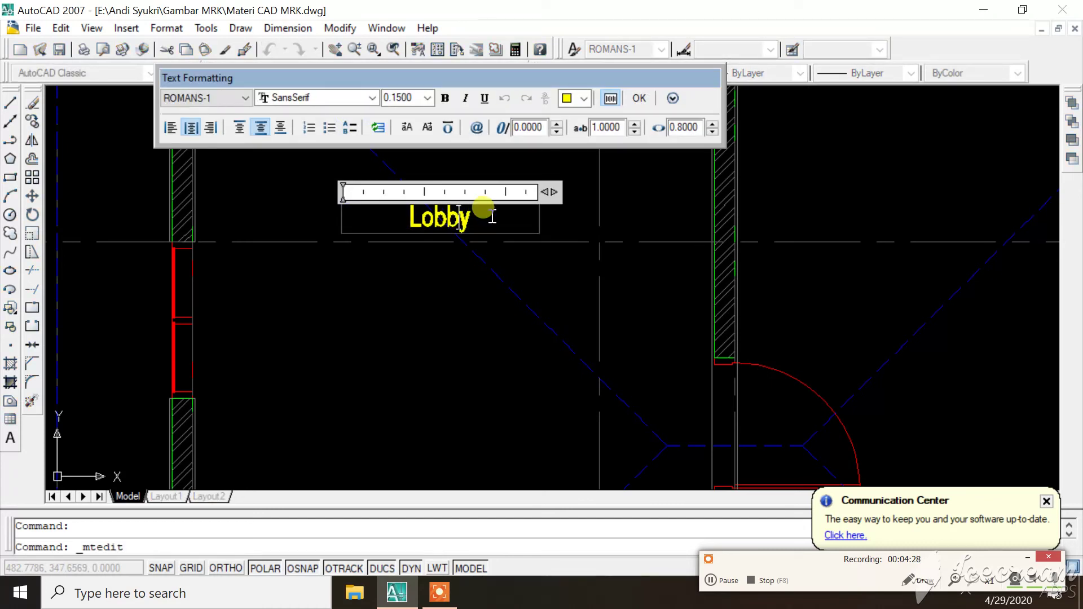
key("Right")
key("Right")
key("Delete")
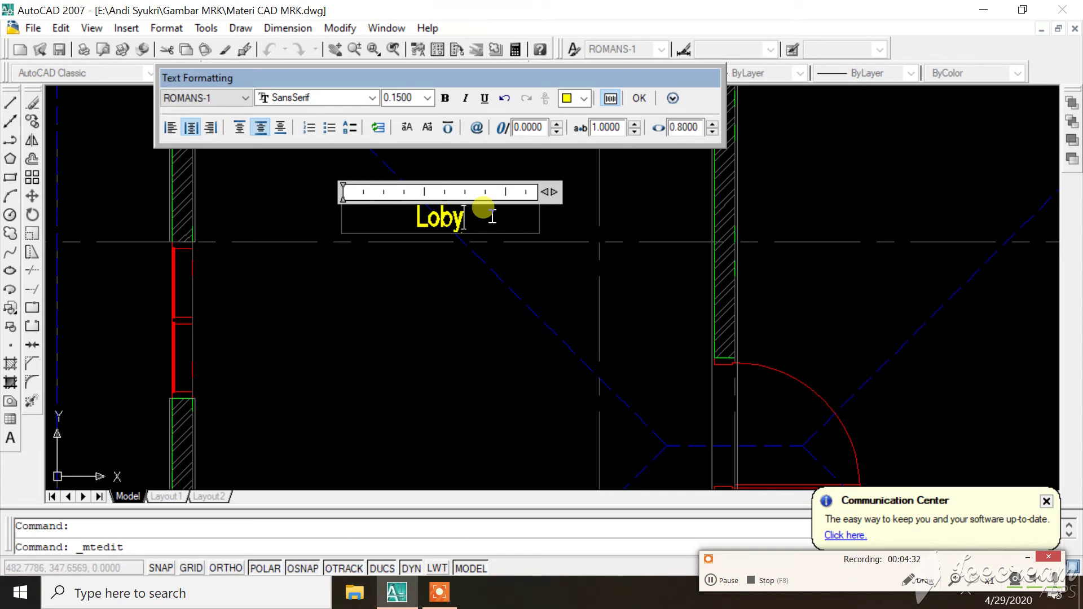
key("Delete")
key("Delete")
key("BackSpace")
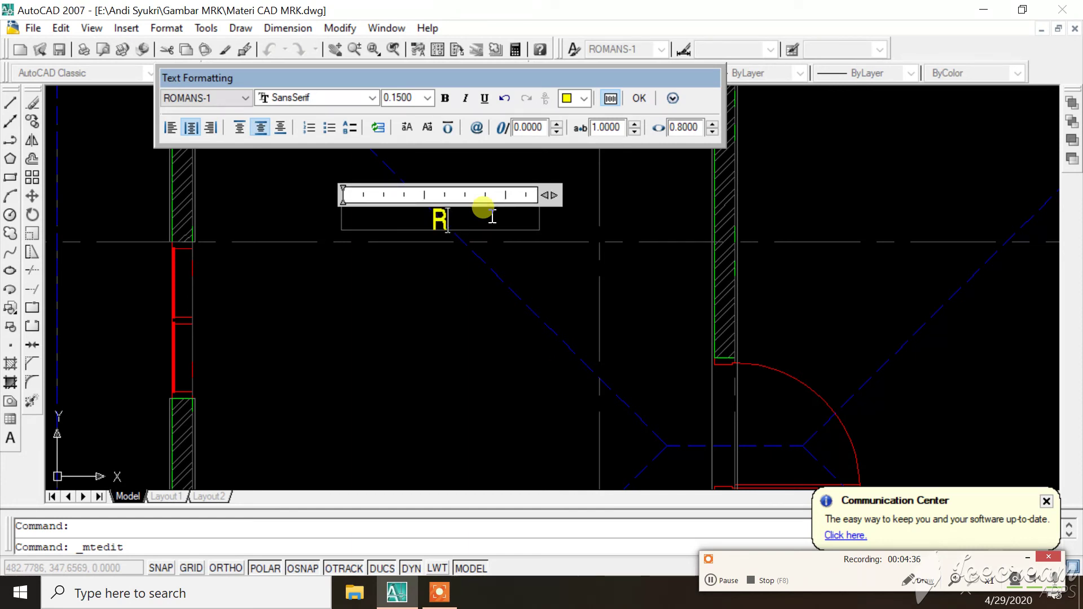
type("Lobby")
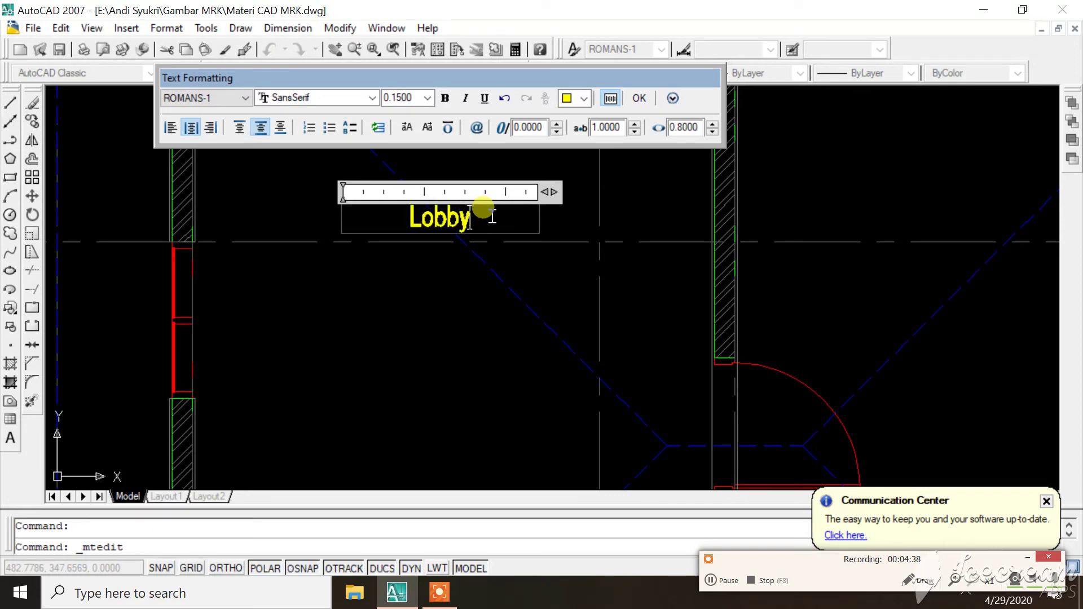
left_click(635, 95)
Step: Copy the Lobby label into the upper-right room
left_click(445, 219)
right_click(452, 195)
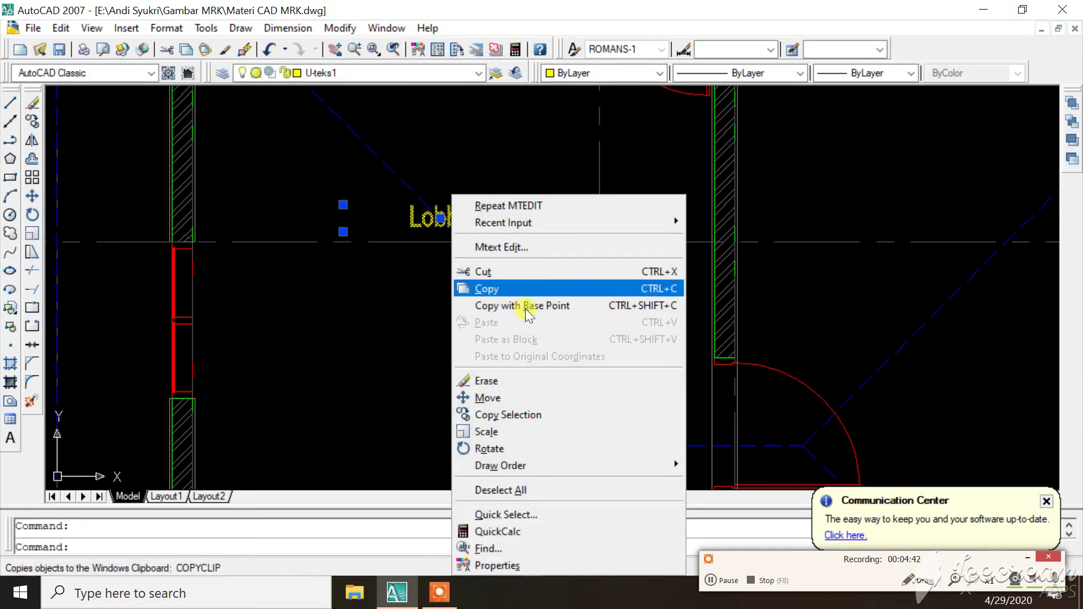
left_click(507, 414)
left_click(361, 140)
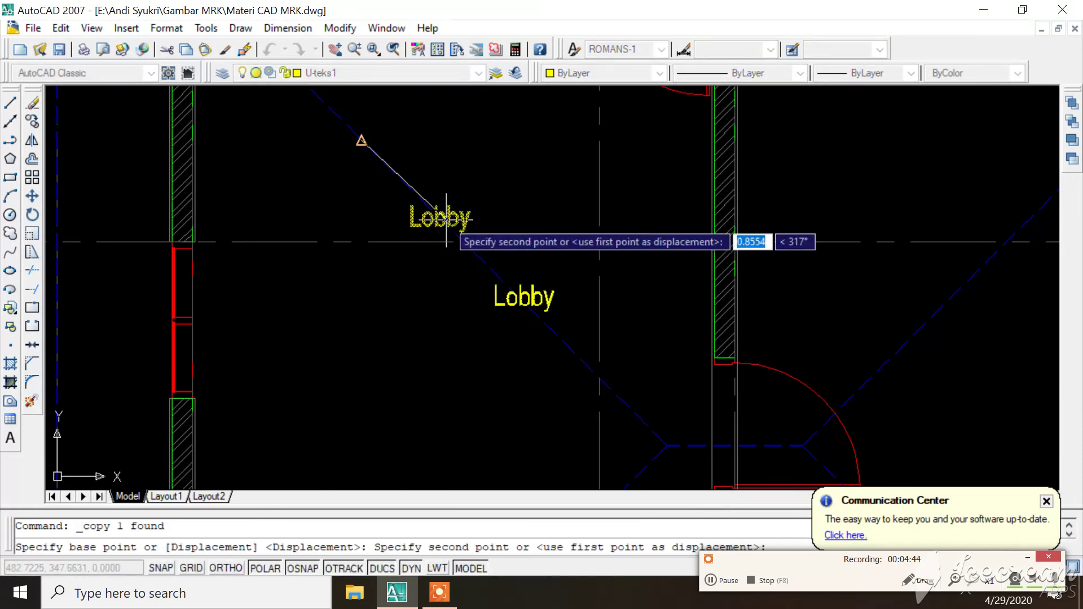
scroll(445, 243, "down", 5)
scroll(291, 237, "up", 2)
scroll(496, 241, "up", 3)
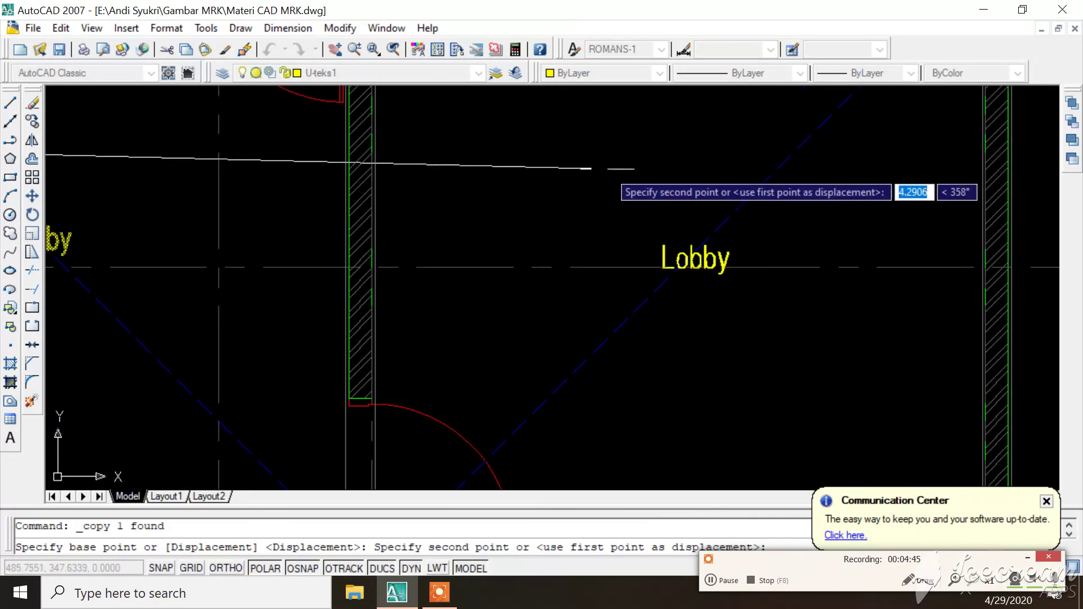
left_click(603, 152)
scroll(600, 150, "down", 5)
scroll(599, 150, "up", 4)
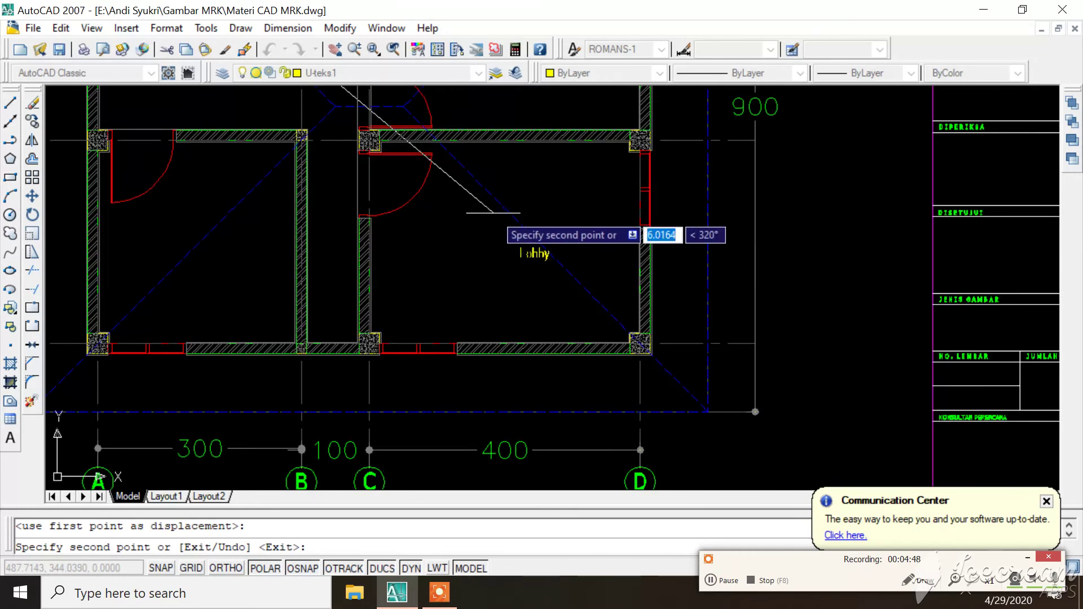
Step: Add Lobby copies to the lower-right and lower-left rooms, then begin rewording the upper-right copy
left_click(483, 213)
scroll(564, 237, "down", 2)
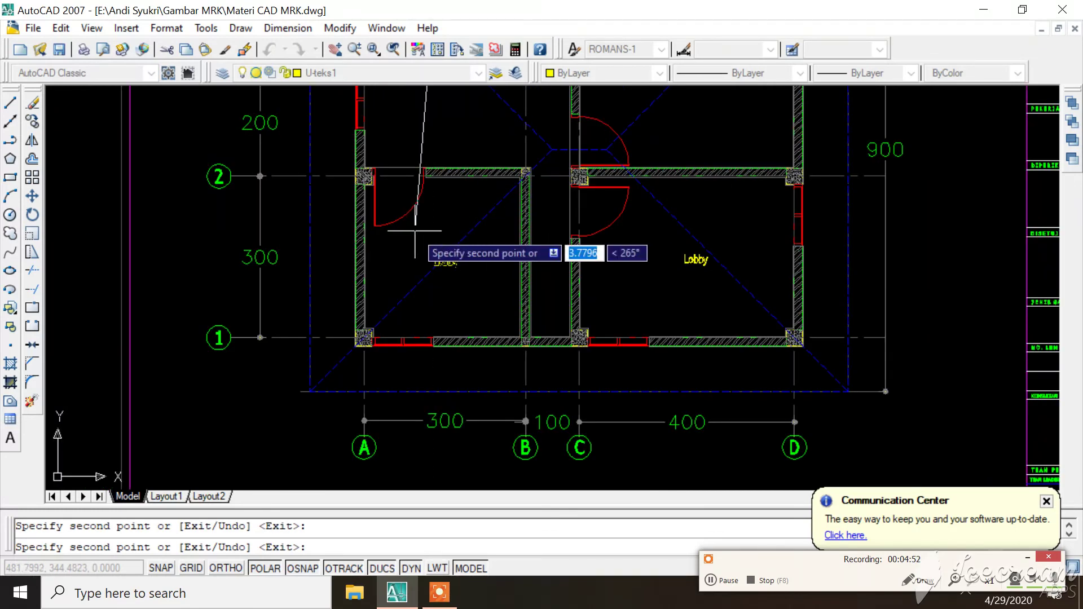
left_click(415, 230)
scroll(472, 333, "down", 3)
scroll(513, 209, "up", 4)
scroll(479, 281, "down", 2)
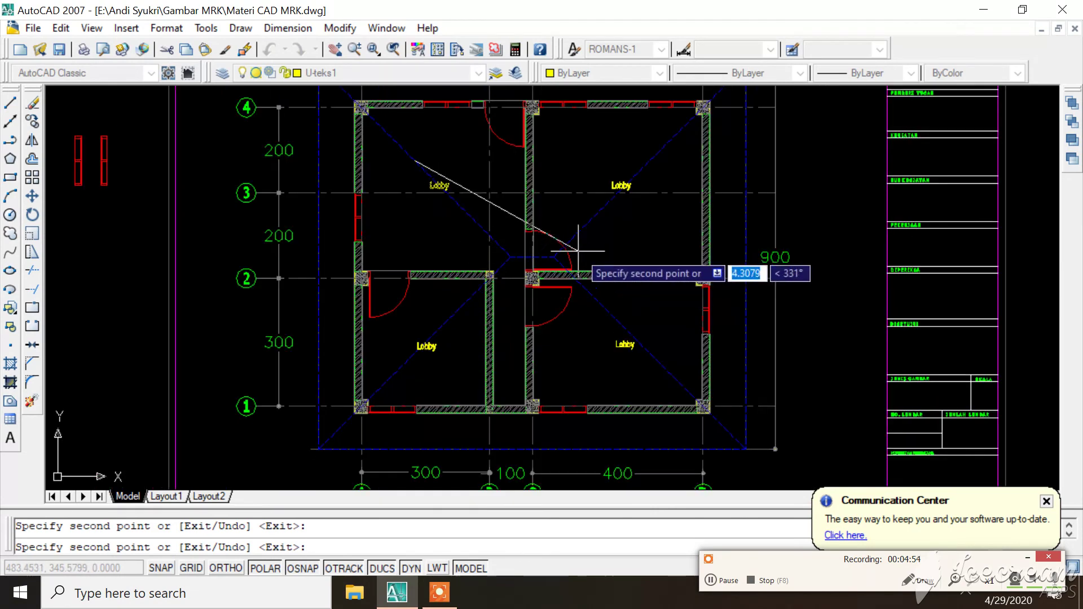
key("Escape")
scroll(620, 179, "up", 3)
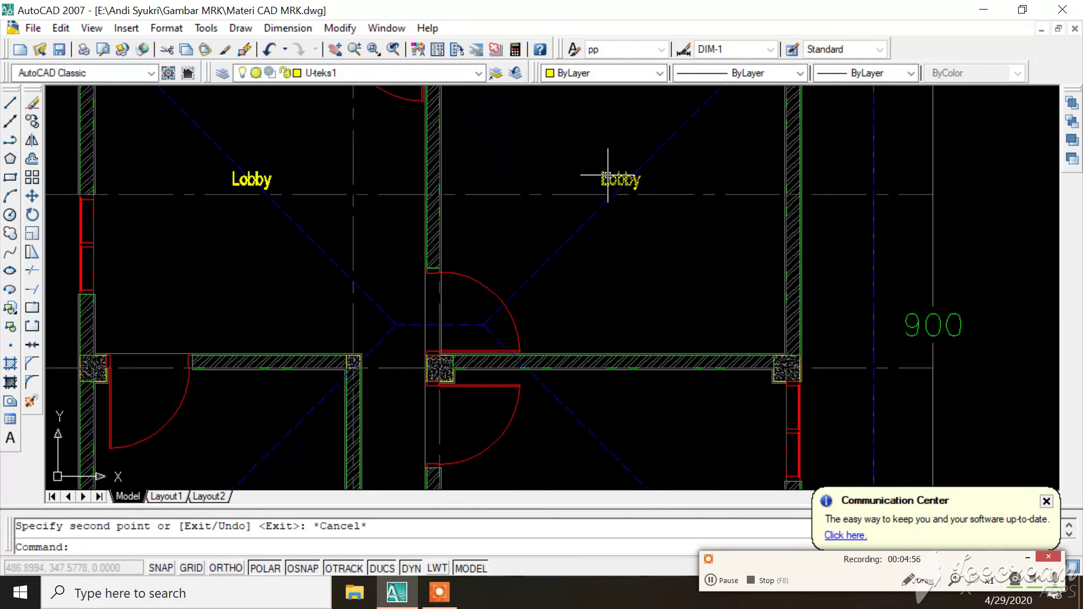
double_click(608, 175)
key("BackSpace")
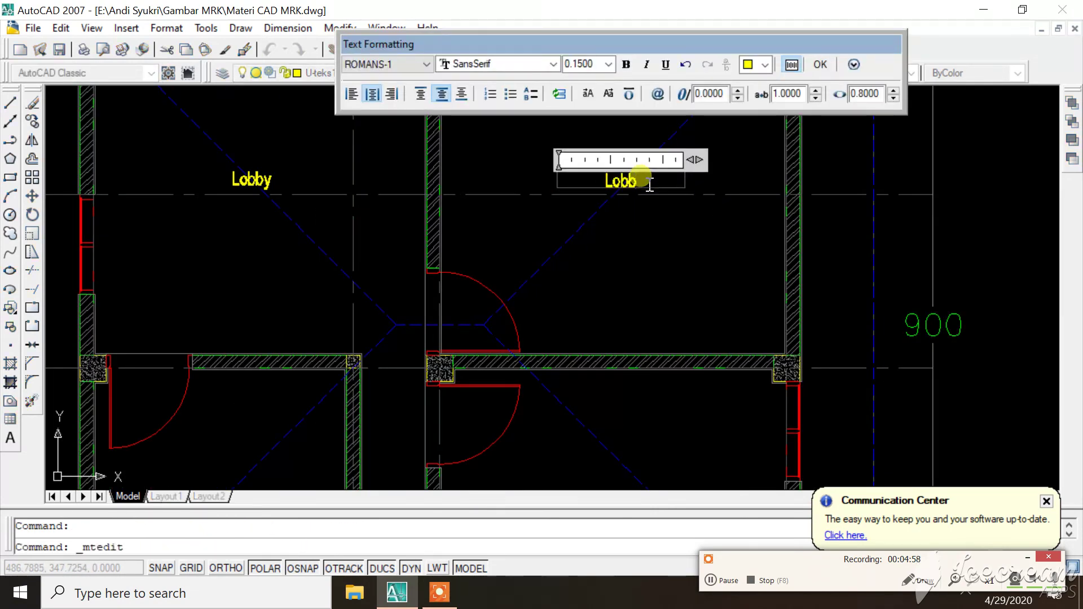